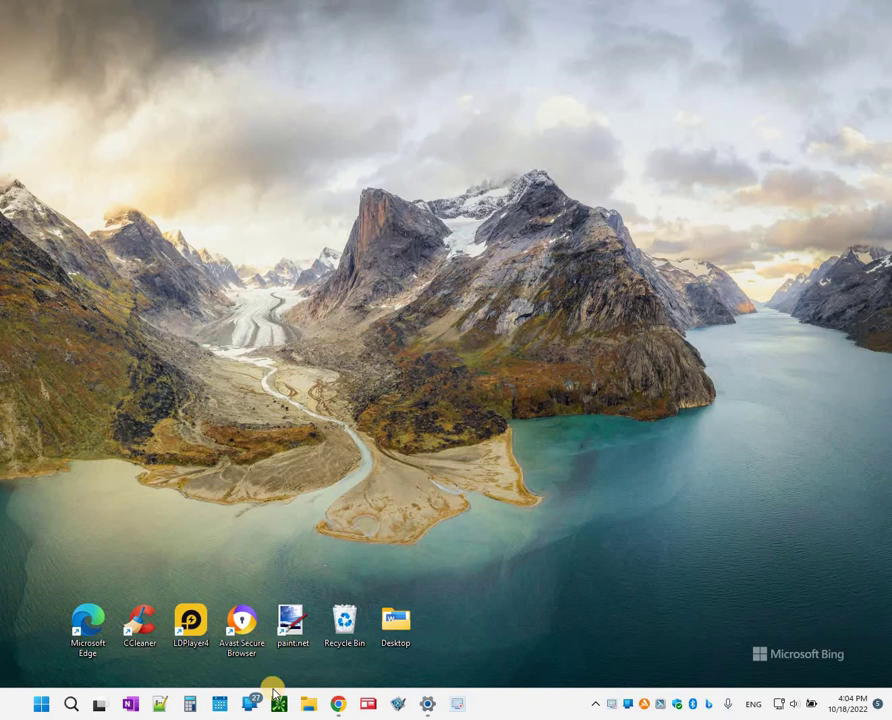
double_click(88, 624)
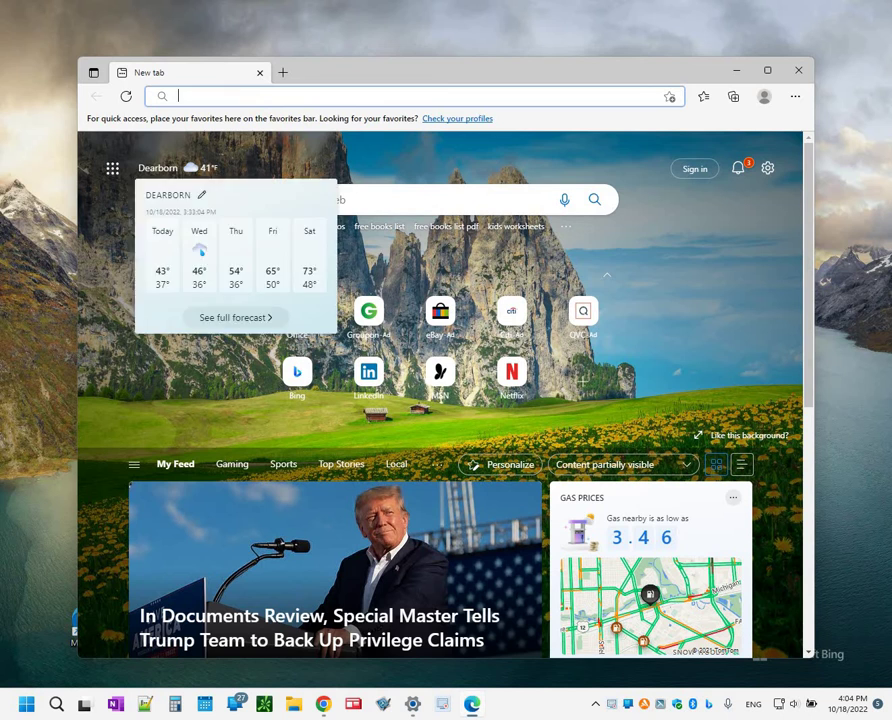
type("https://www.beestar.org/worksheets/math-grade-3.jsp")
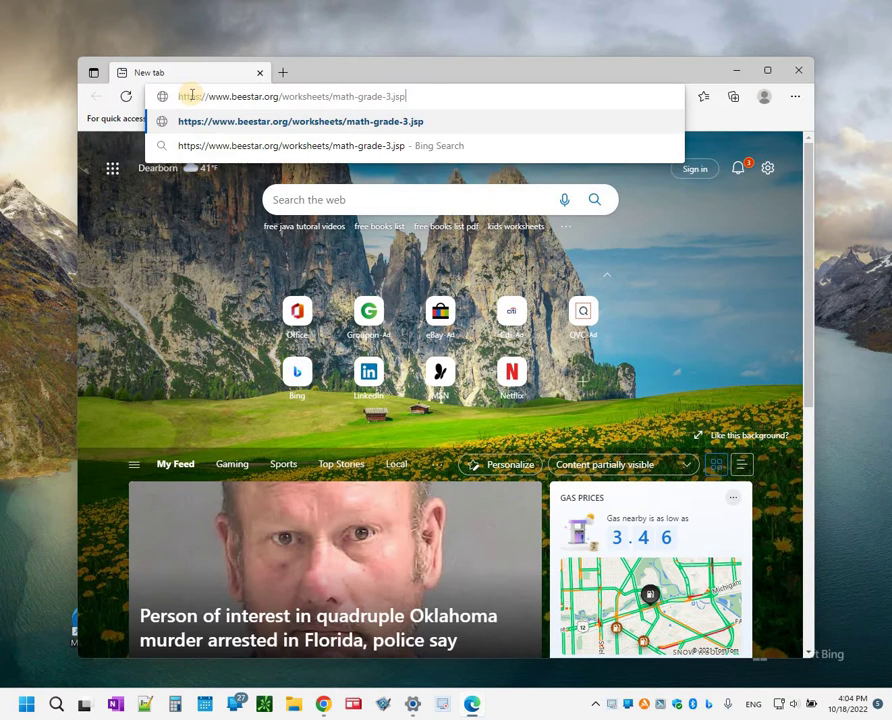
key("Return")
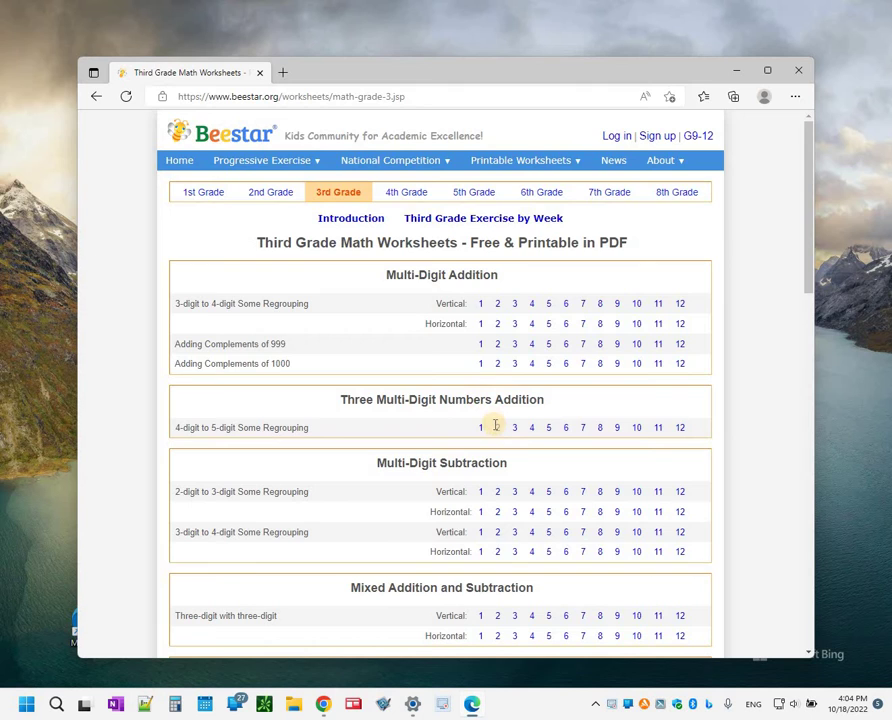
scroll(494, 426, "down", 3)
scroll(494, 426, "up", 3)
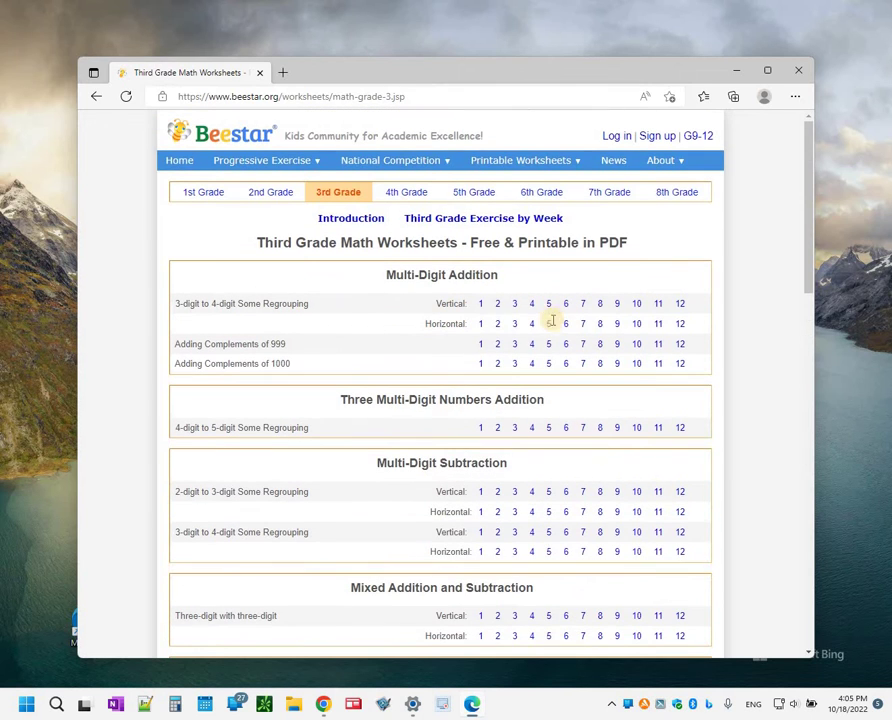
View vertical worksheet 1 for 3-digit to 4-digit addition with some regrouping, and close its PDF.
left_click(481, 303)
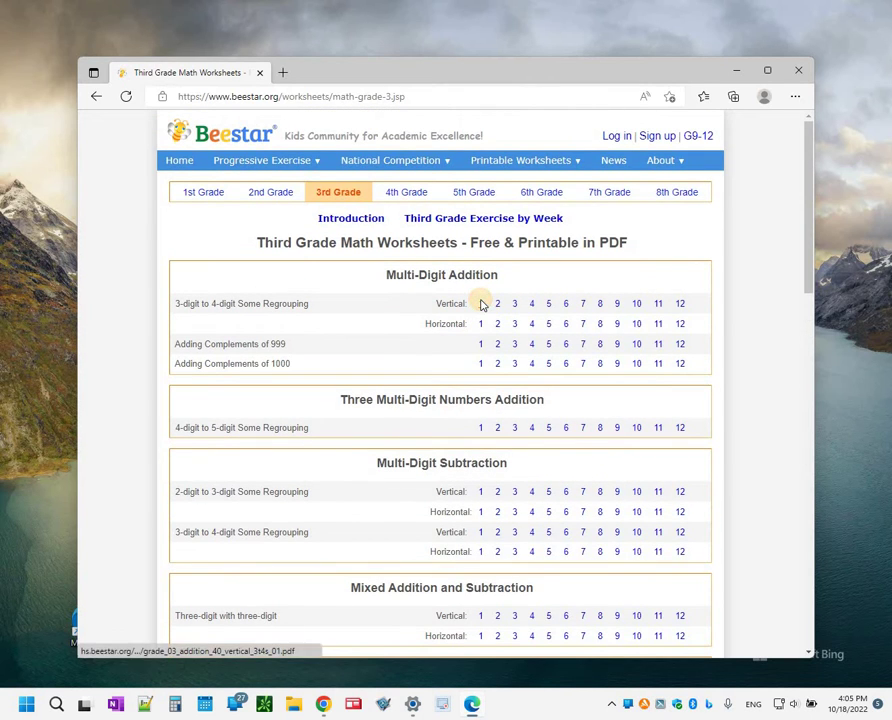
scroll(490, 432, "down", 15)
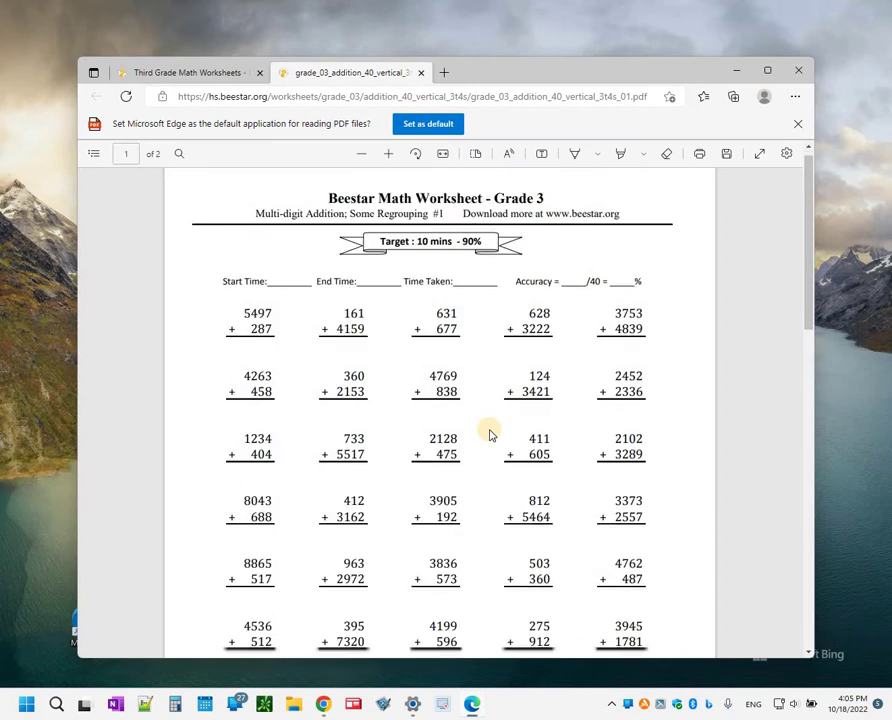
scroll(490, 430, "up", 5)
scroll(440, 250, "down", 2)
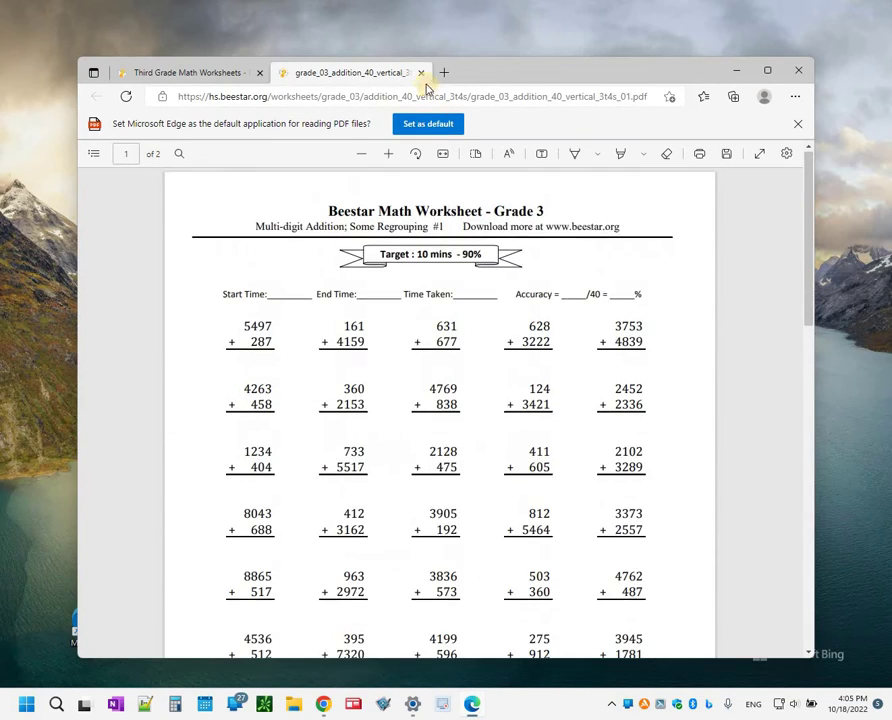
key("ctrl+w")
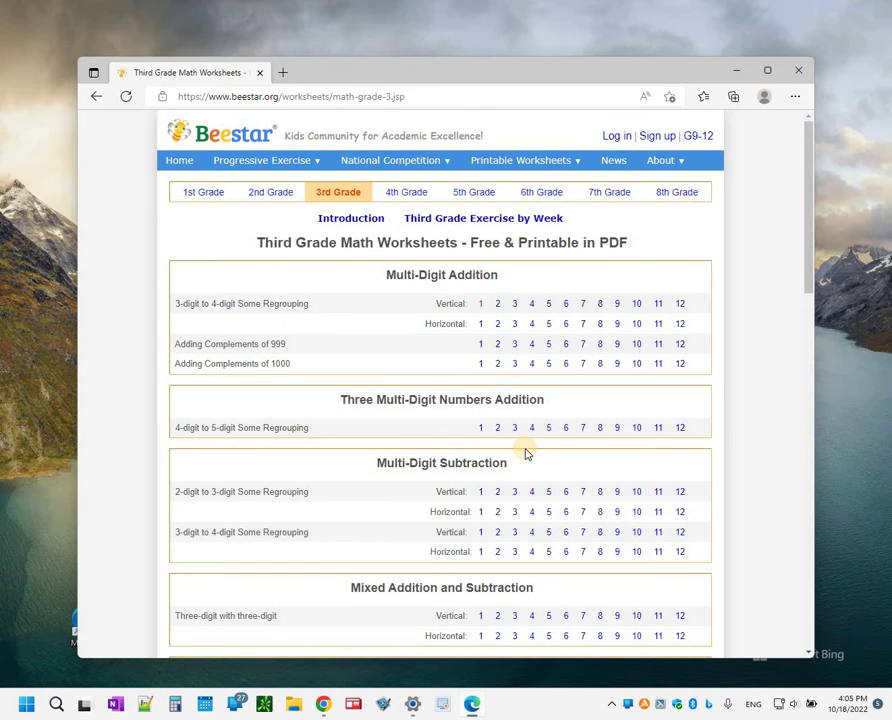
Look through the third grade worksheet topics and their numbered PDF links, from Multi-Digit Addition to Fractions Addition.
scroll(527, 453, "down", 9)
scroll(527, 453, "up", 2)
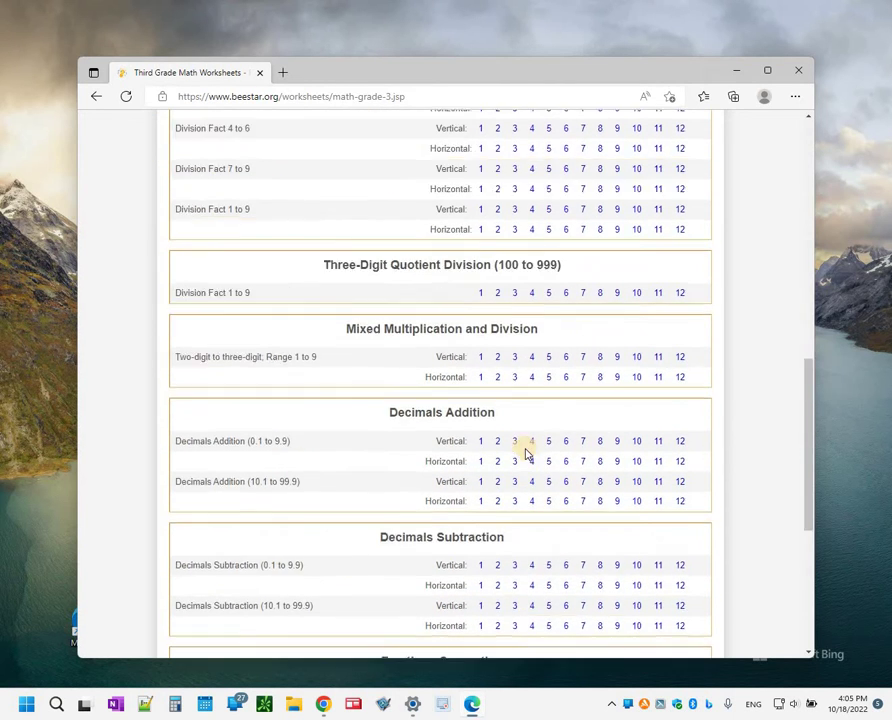
scroll(527, 453, "up", 10)
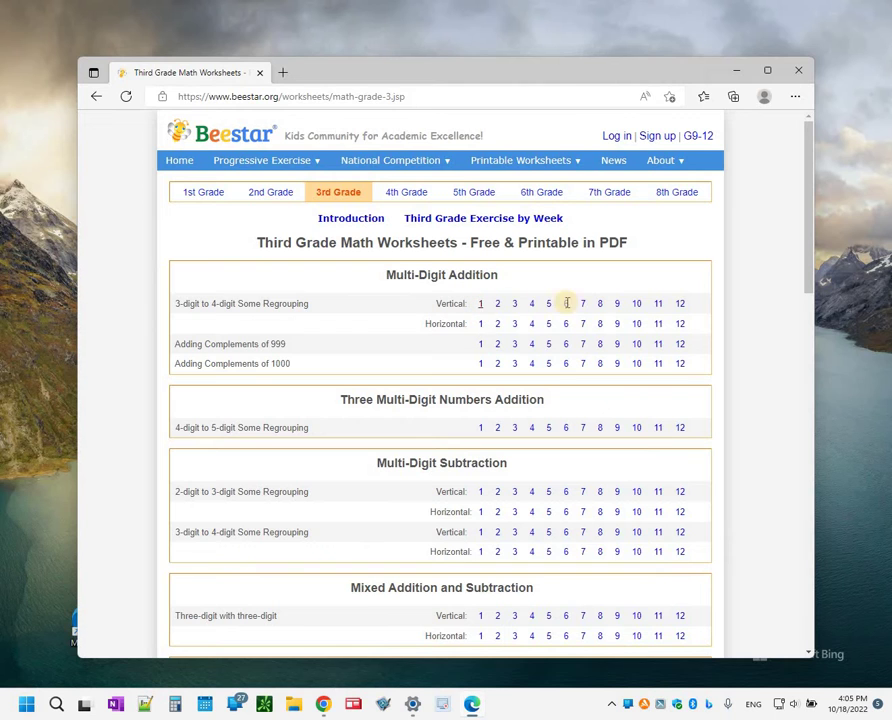
scroll(660, 438, "down", 12)
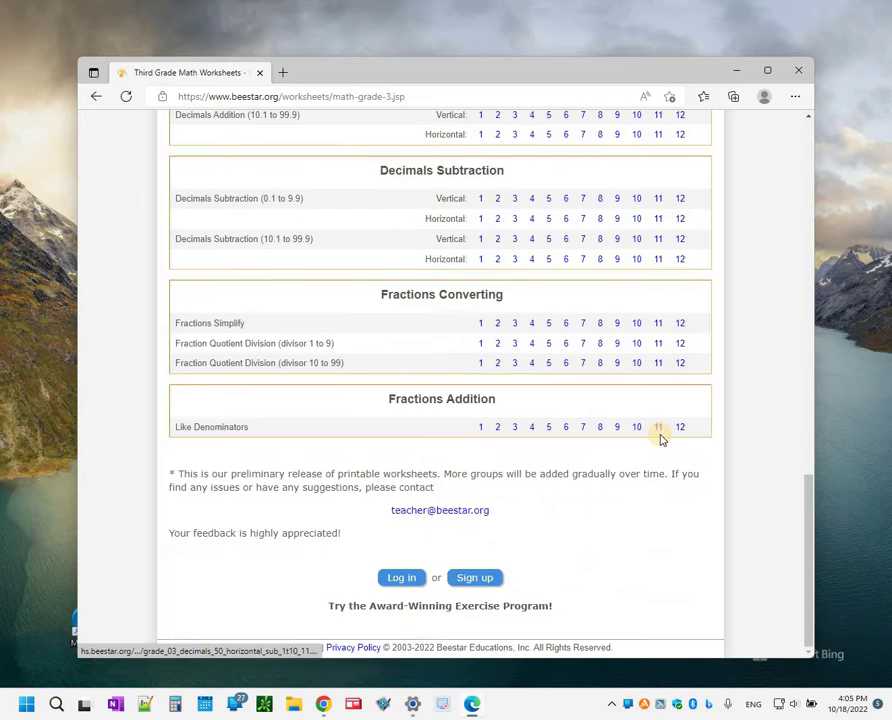
scroll(660, 438, "up", 12)
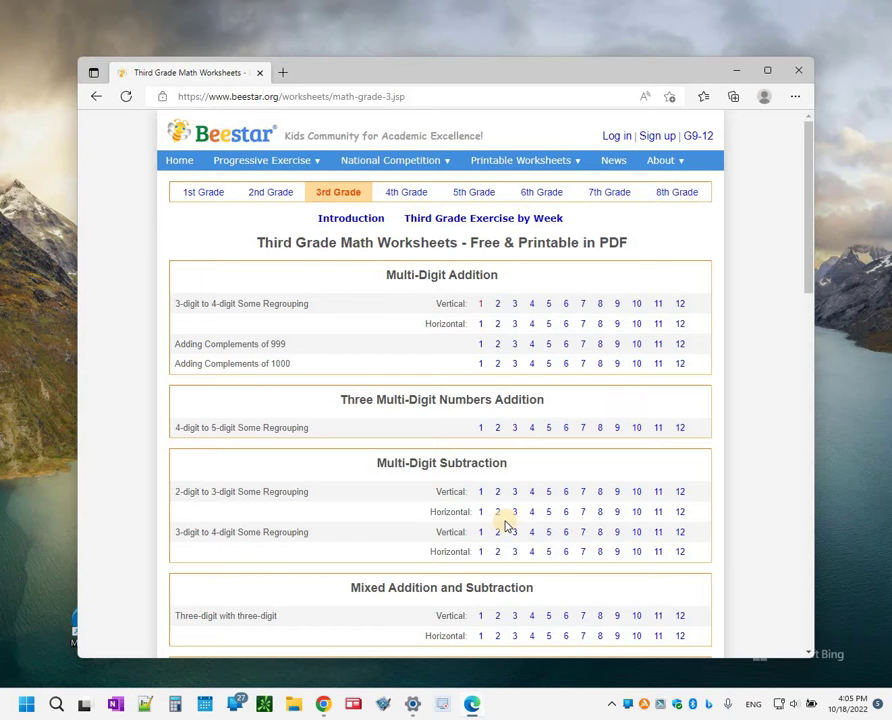
Search the web for httrack in a separate tab and download the Windows installer httrack-3.49.2.exe from the HTTrack website.
left_click(282, 72)
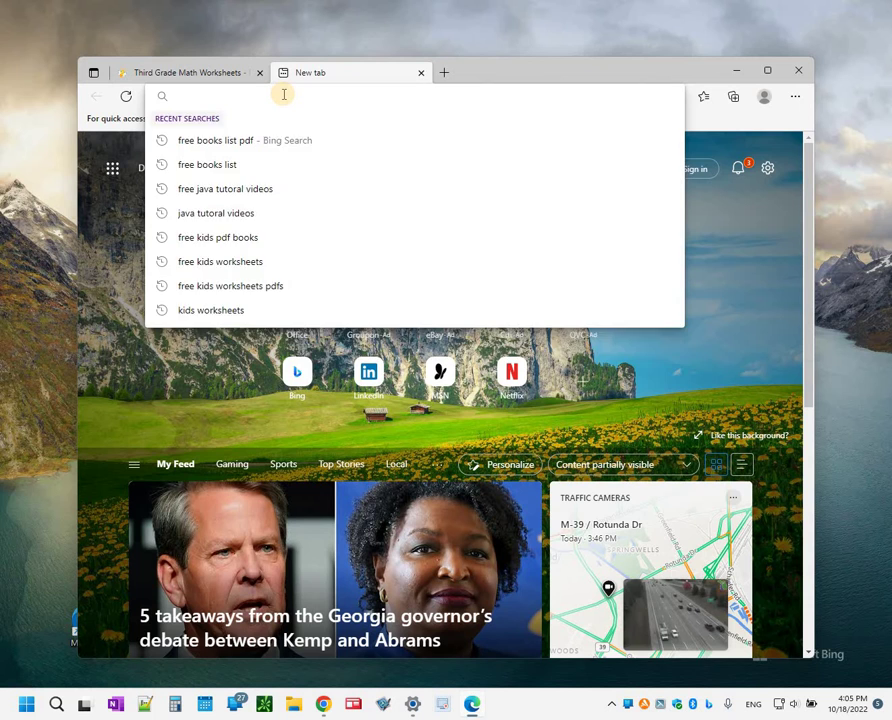
type("httrack")
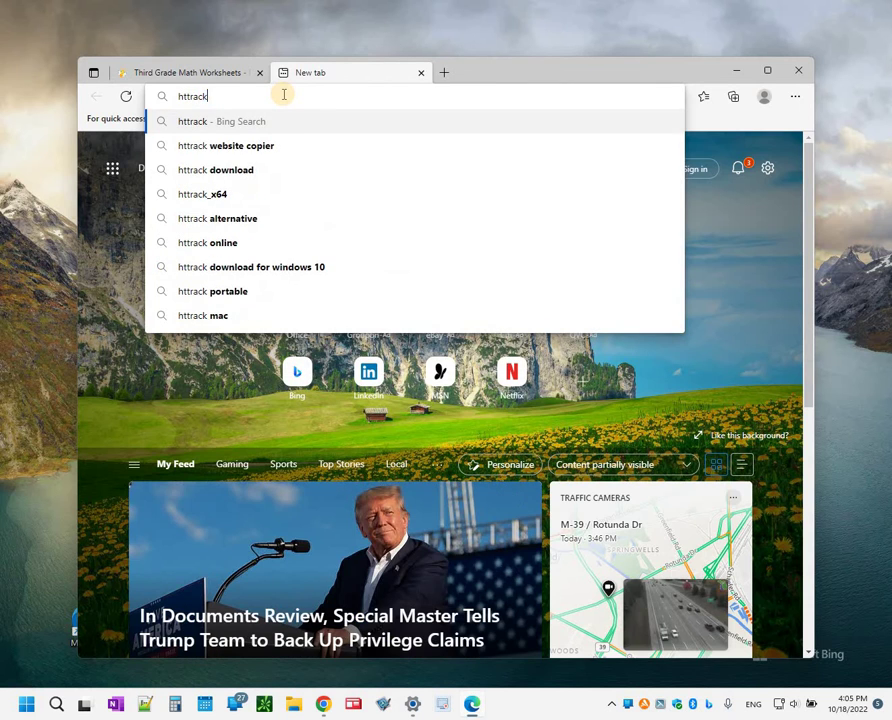
key("Return")
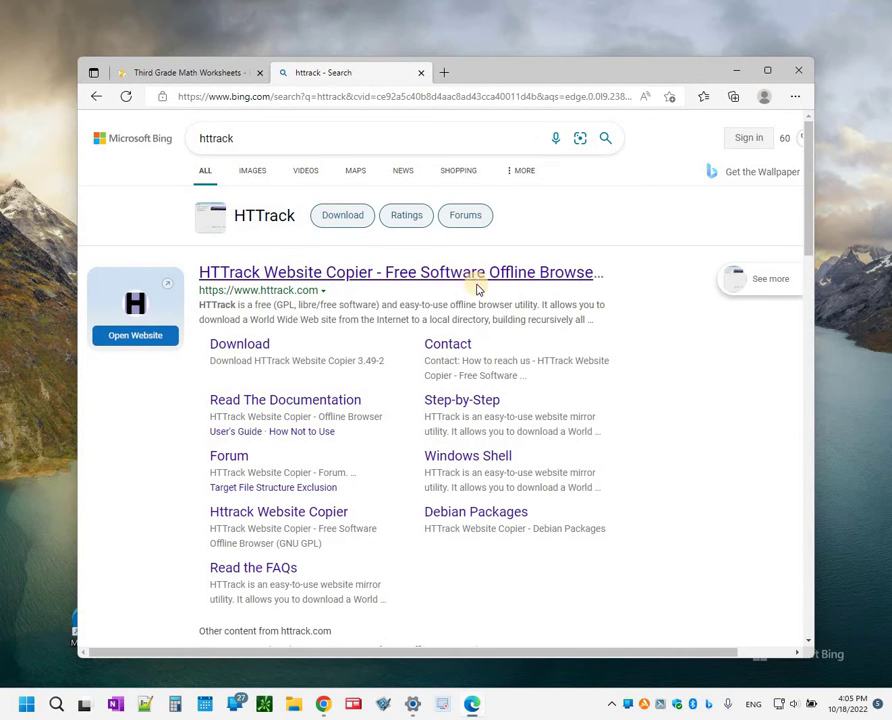
left_click(349, 281)
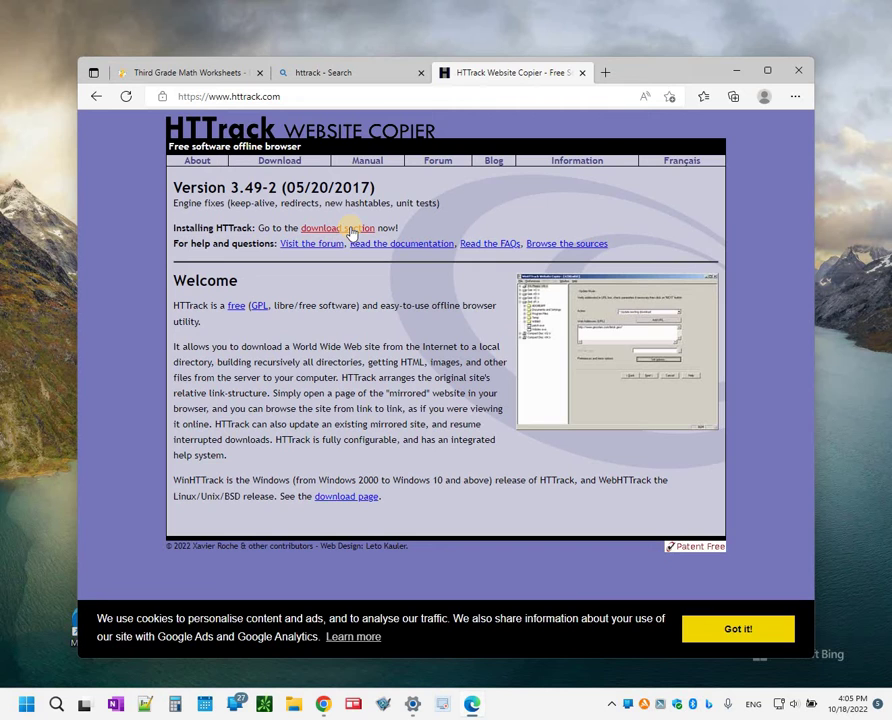
left_click(350, 229)
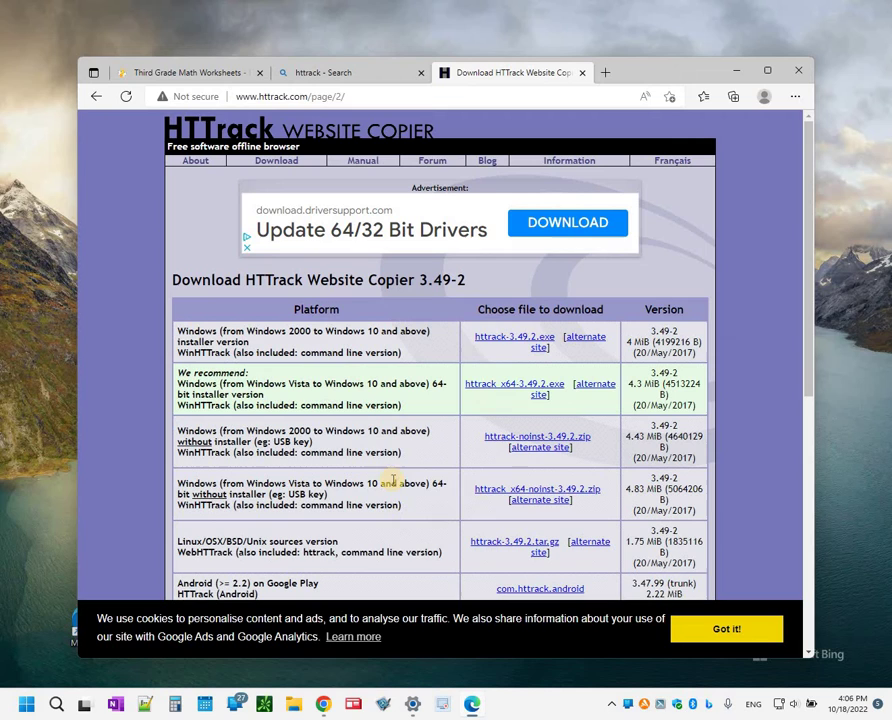
left_click(515, 342)
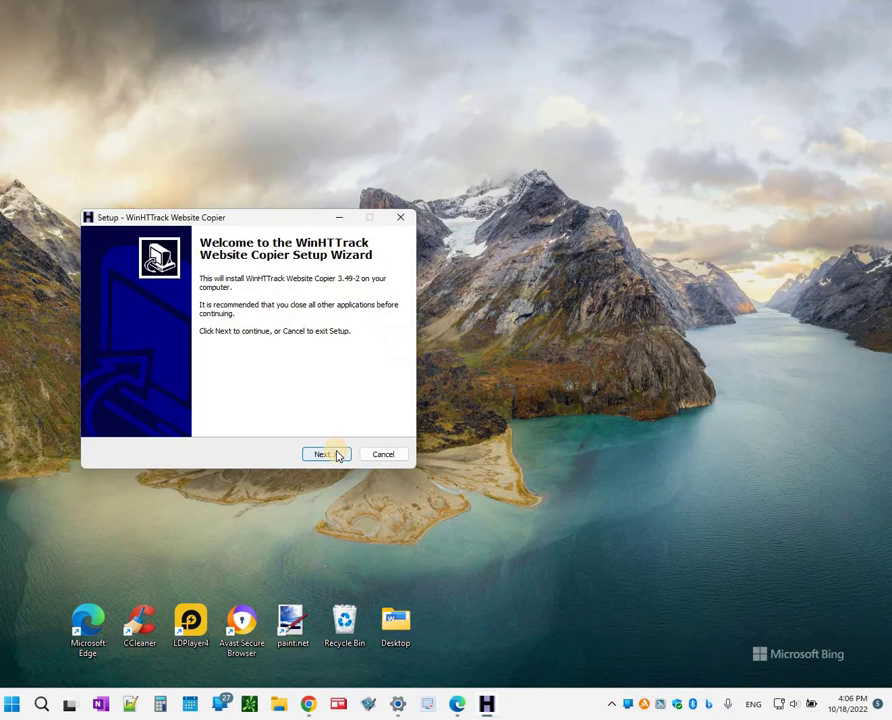
Install WinHTTrack Website Copier with the license agreement accepted and default settings, and close the program window opened by setup.
left_click(336, 454)
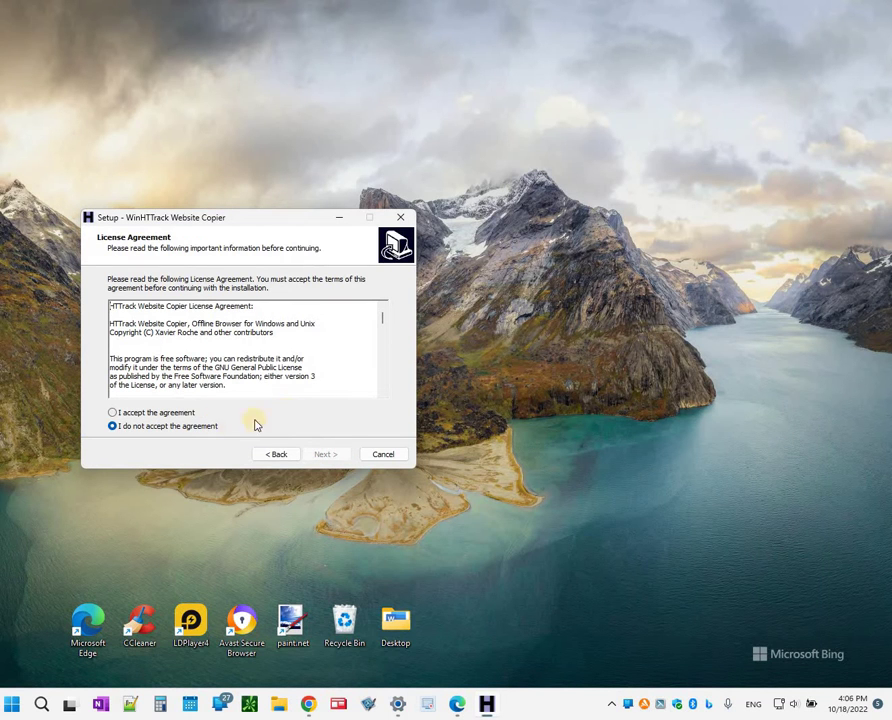
left_click(256, 412)
left_click(334, 455)
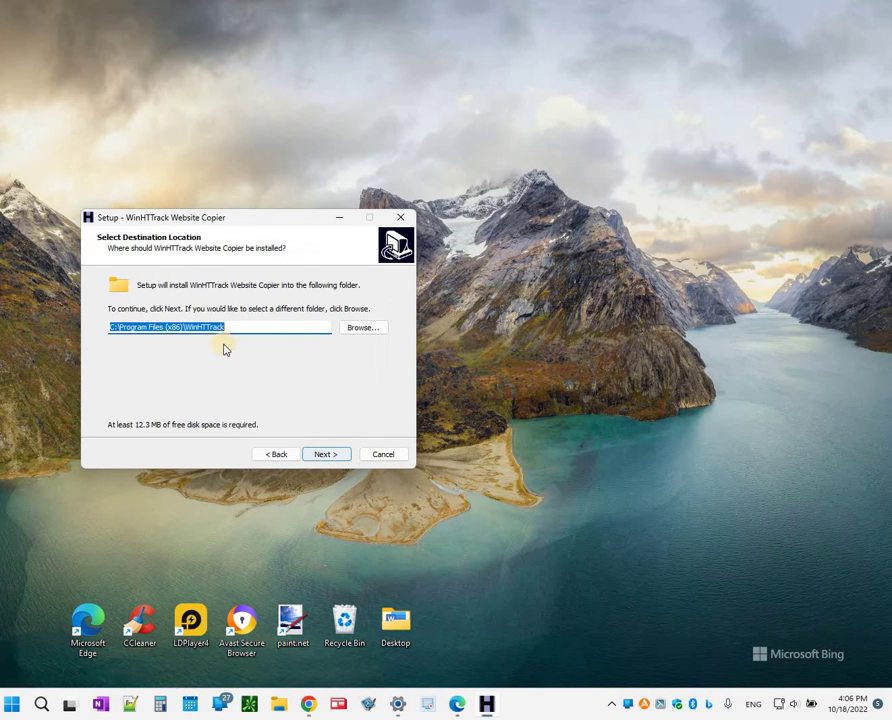
left_click(328, 457)
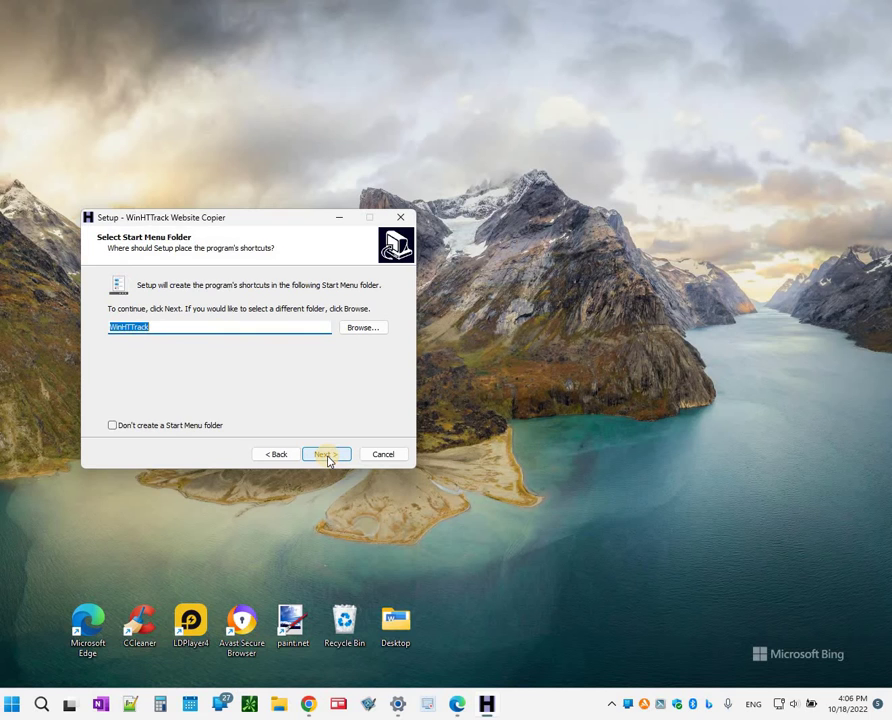
left_click(328, 457)
left_click(328, 457)
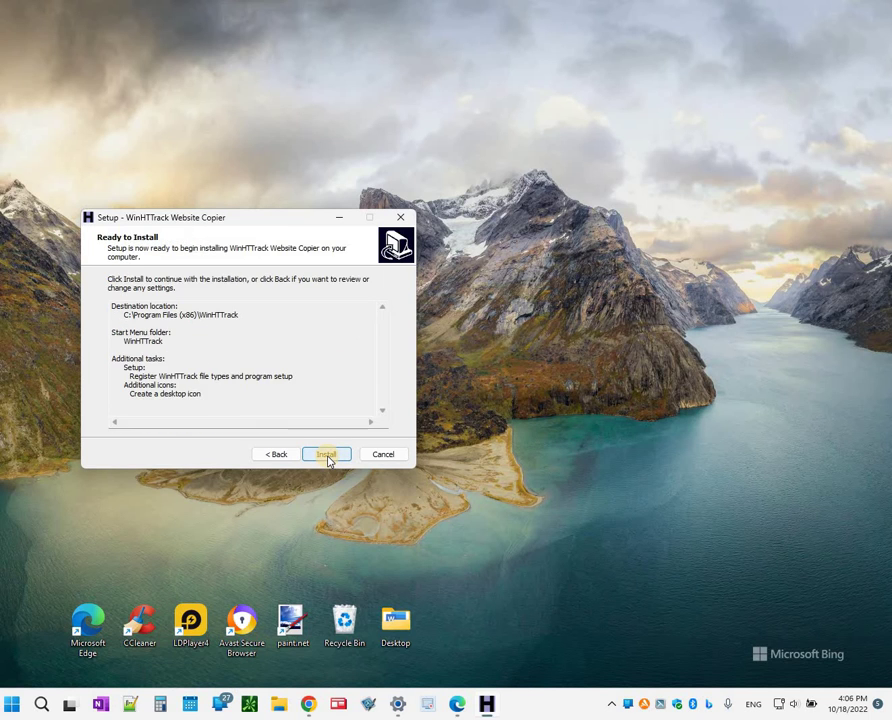
left_click(327, 456)
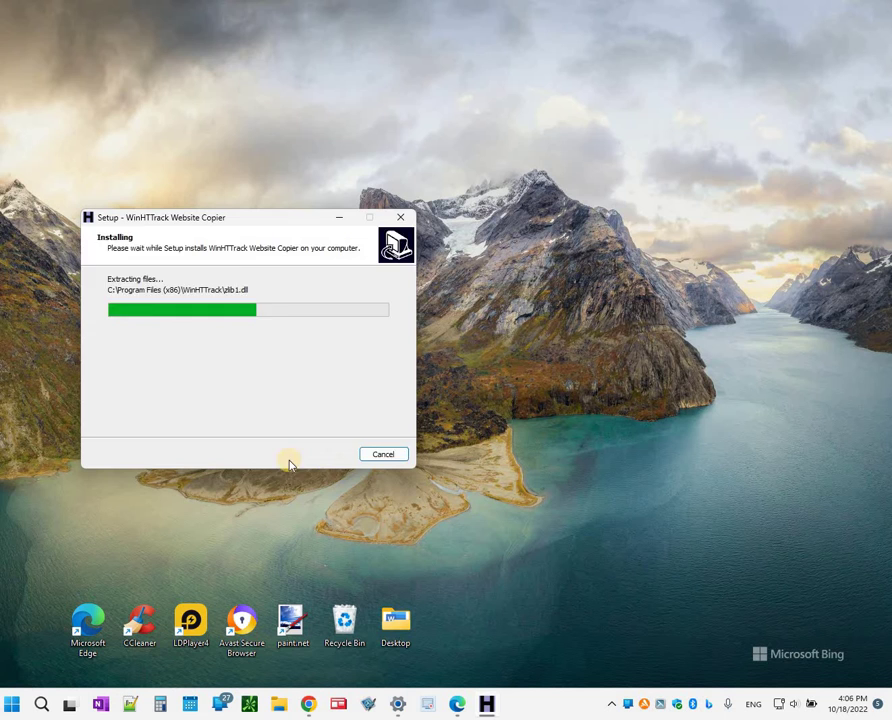
left_click(327, 457)
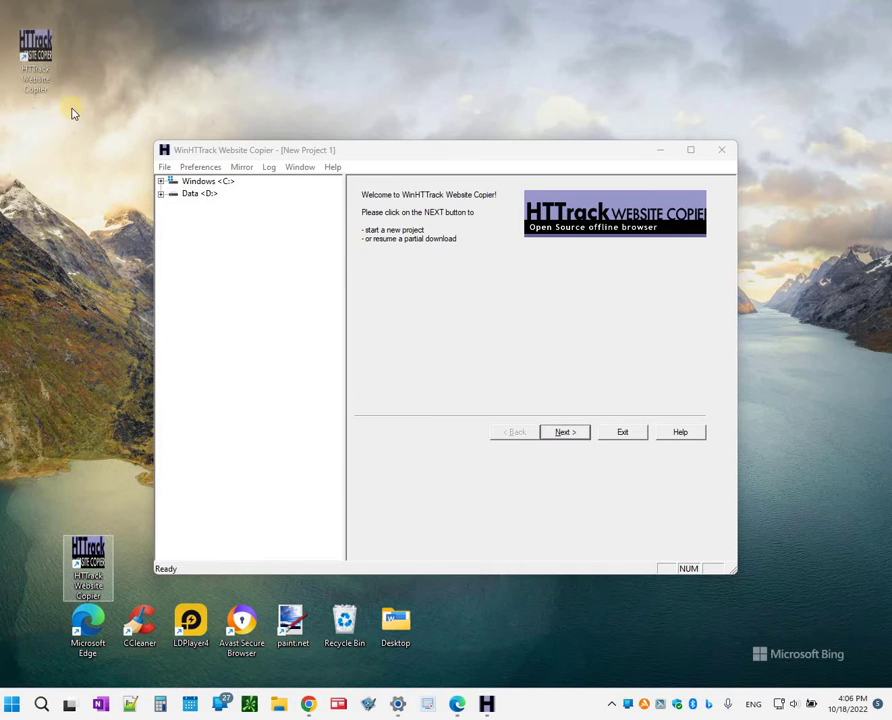
left_click(721, 149)
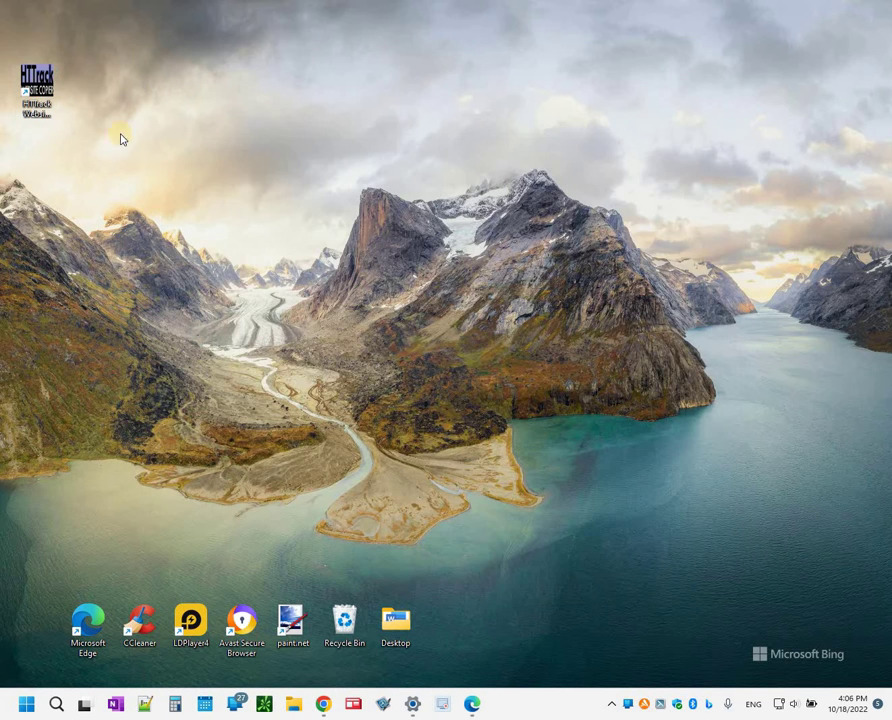
Launch HTTrack Website Copier and start a project named "Math Worksheets 3rd grade".
double_click(36, 88)
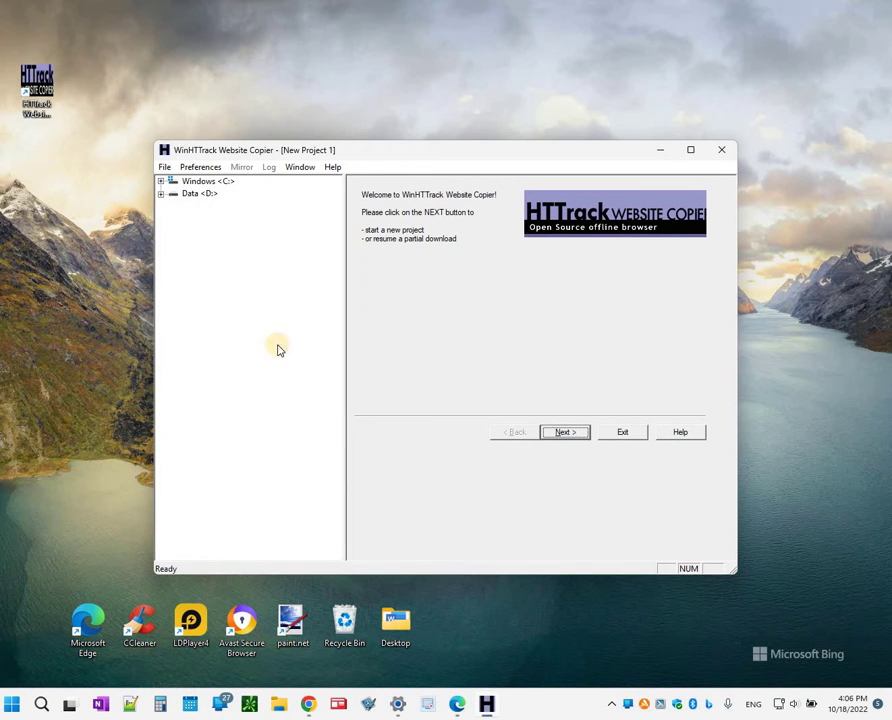
left_click(568, 432)
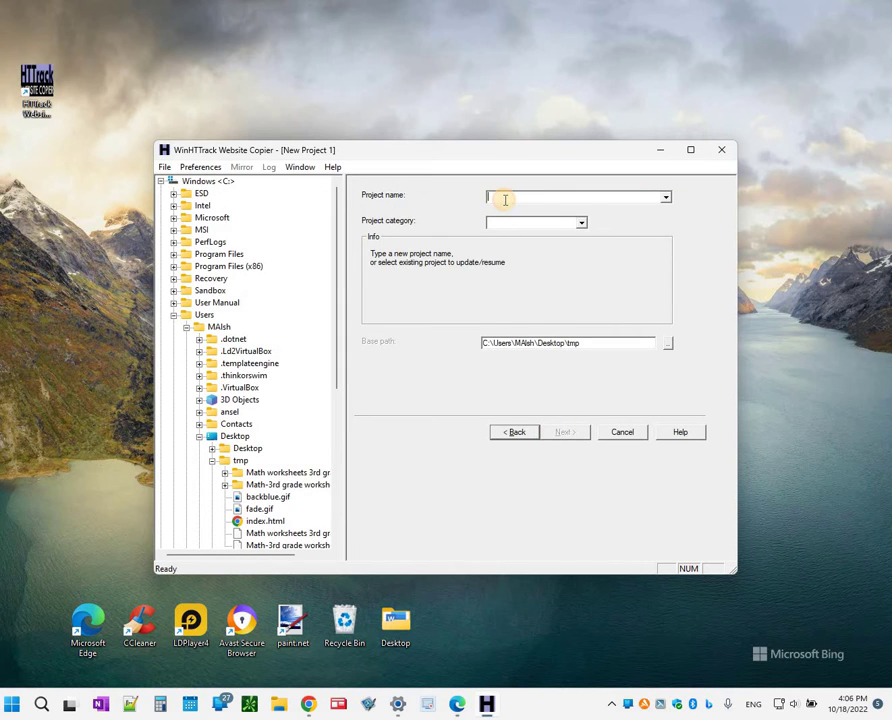
left_click(500, 198)
type("Math Worksheets 3rd")
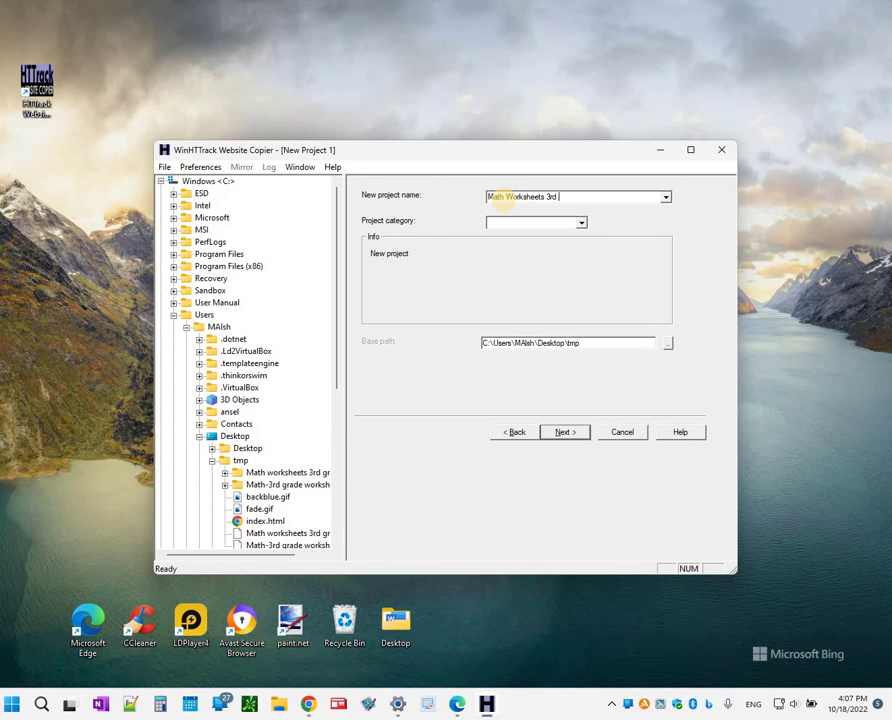
type("grade")
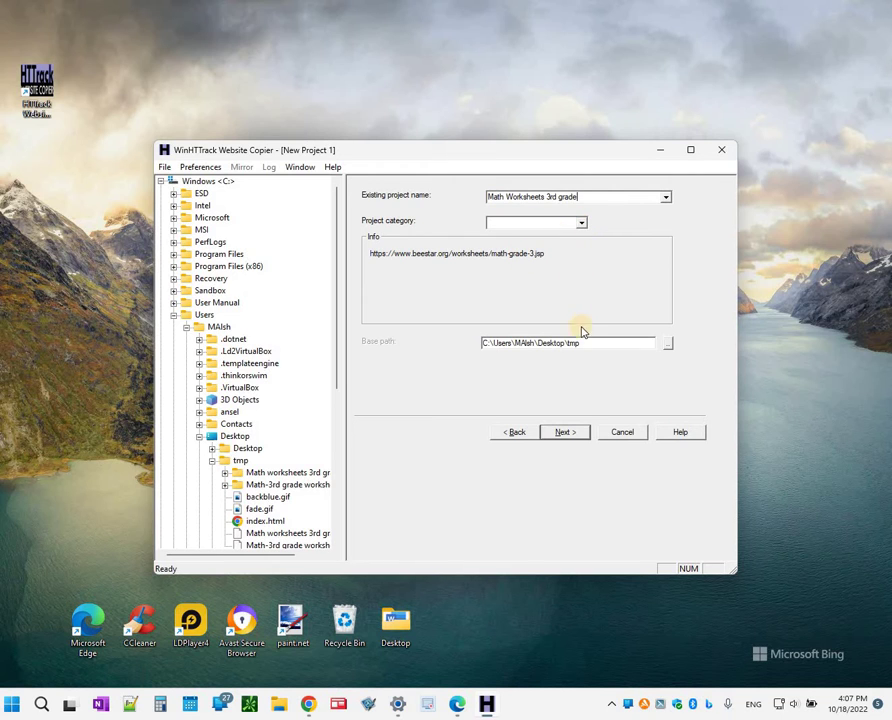
Set the project's base path to a folder named Httrack on the Desktop.
left_click(668, 343)
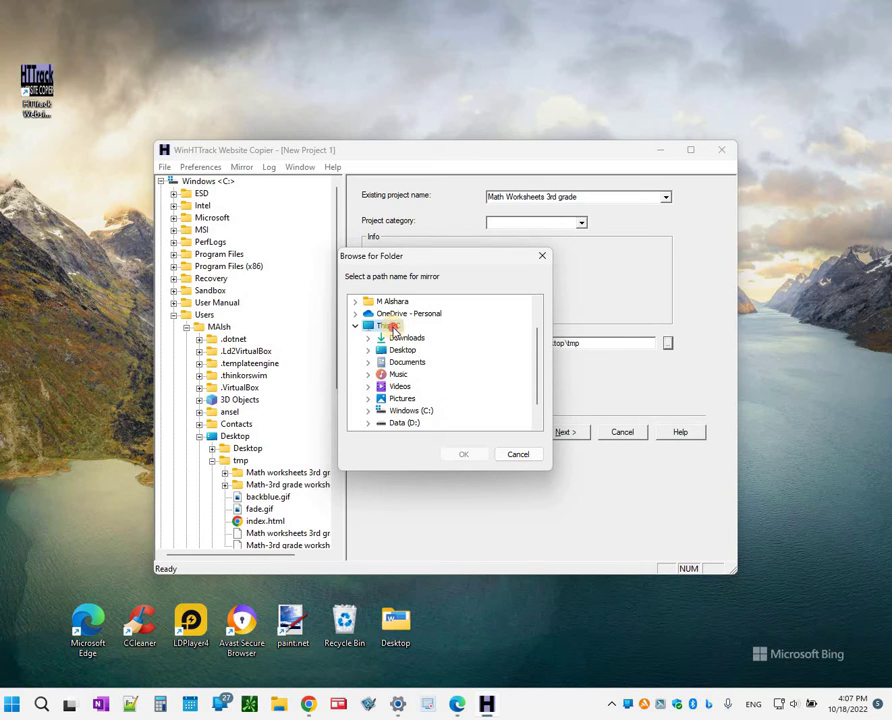
left_click(393, 331)
scroll(405, 360, "down", 1)
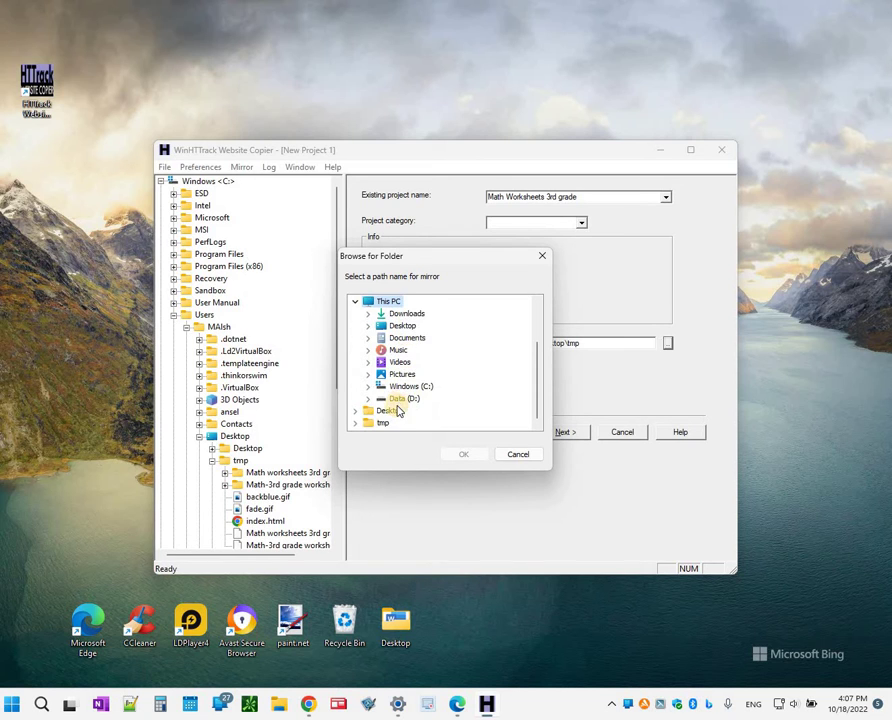
left_click(410, 326)
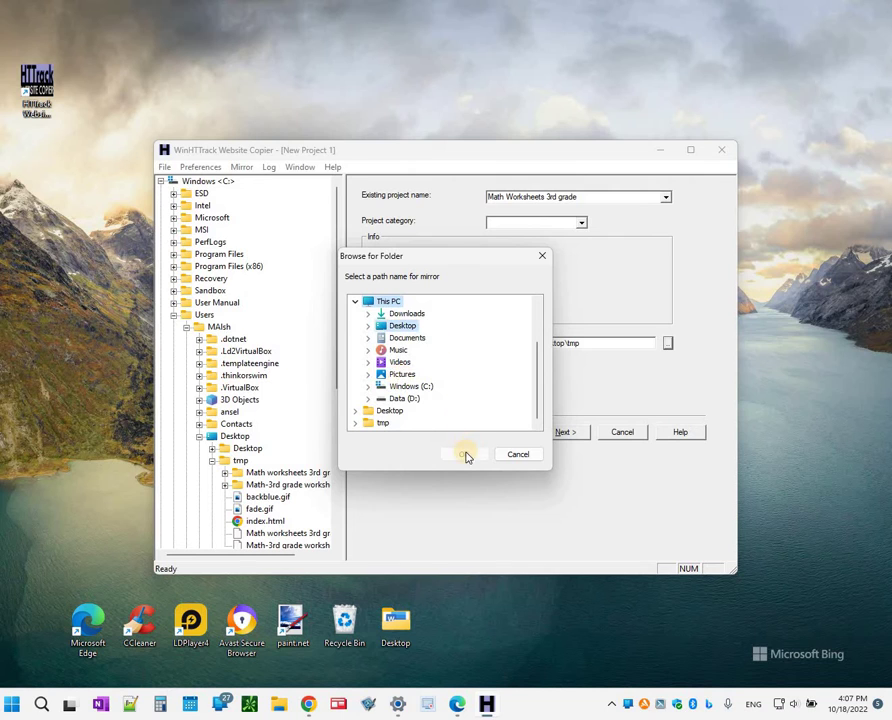
left_click(464, 455)
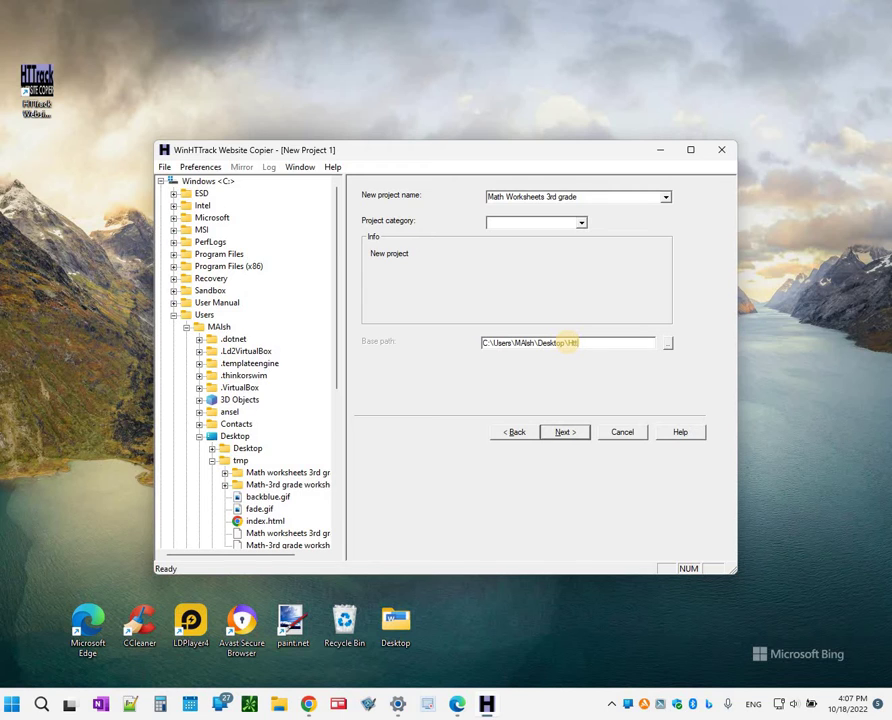
type("\\Httrack")
left_click_drag(572, 343, 592, 344)
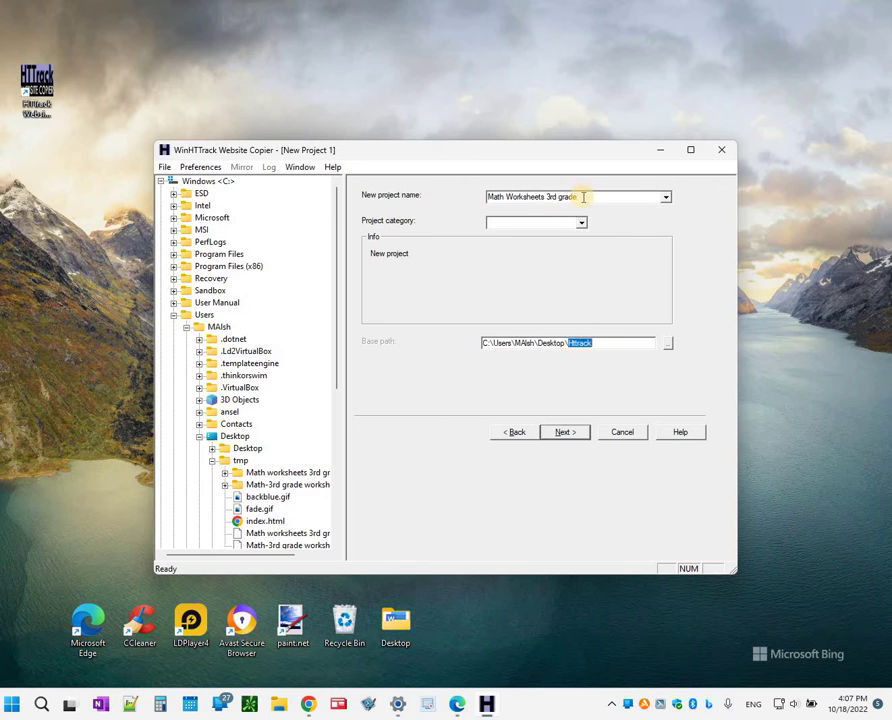
left_click_drag(487, 197, 578, 197)
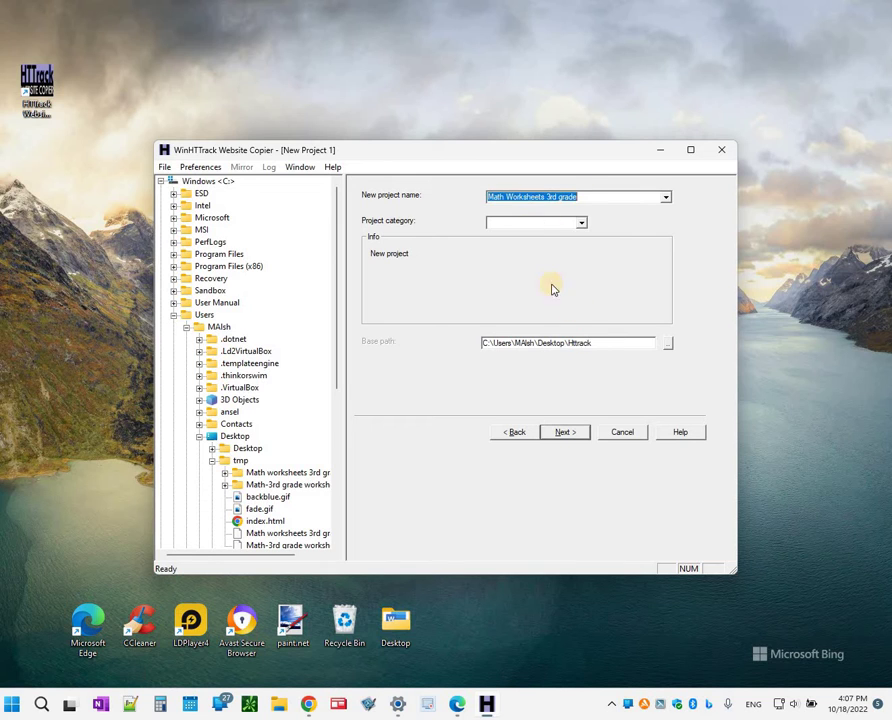
Accept the project name and base path, and copy the address of the Beestar third grade math worksheets page from Microsoft Edge.
left_click(564, 433)
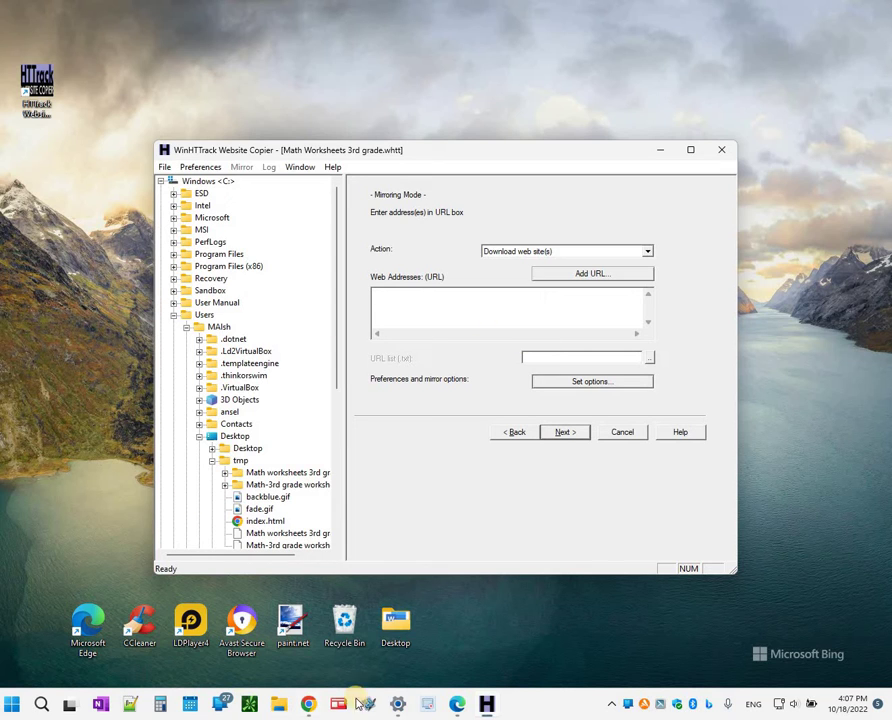
double_click(104, 624)
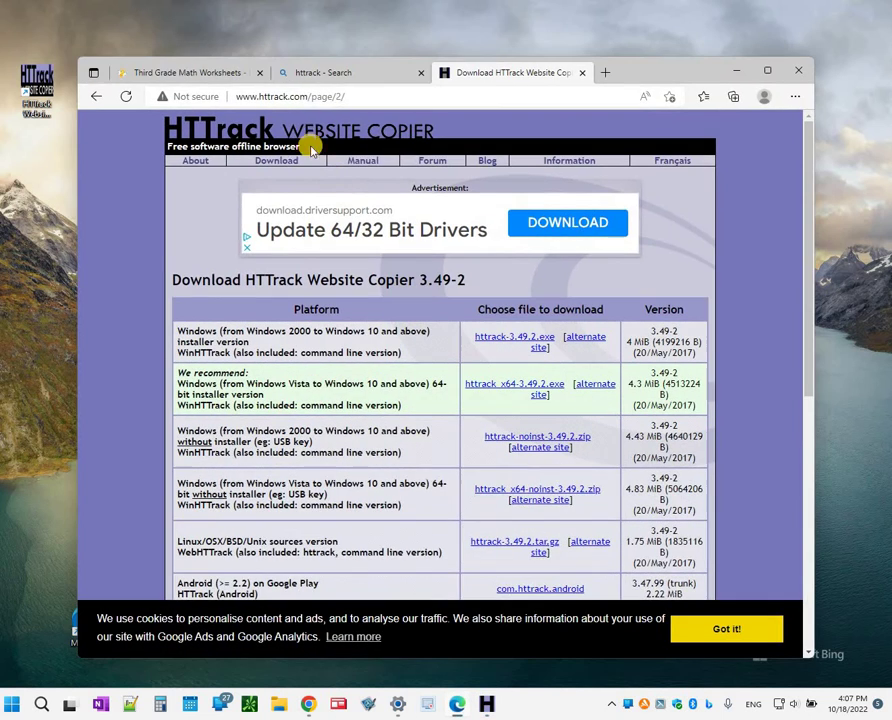
left_click(132, 68)
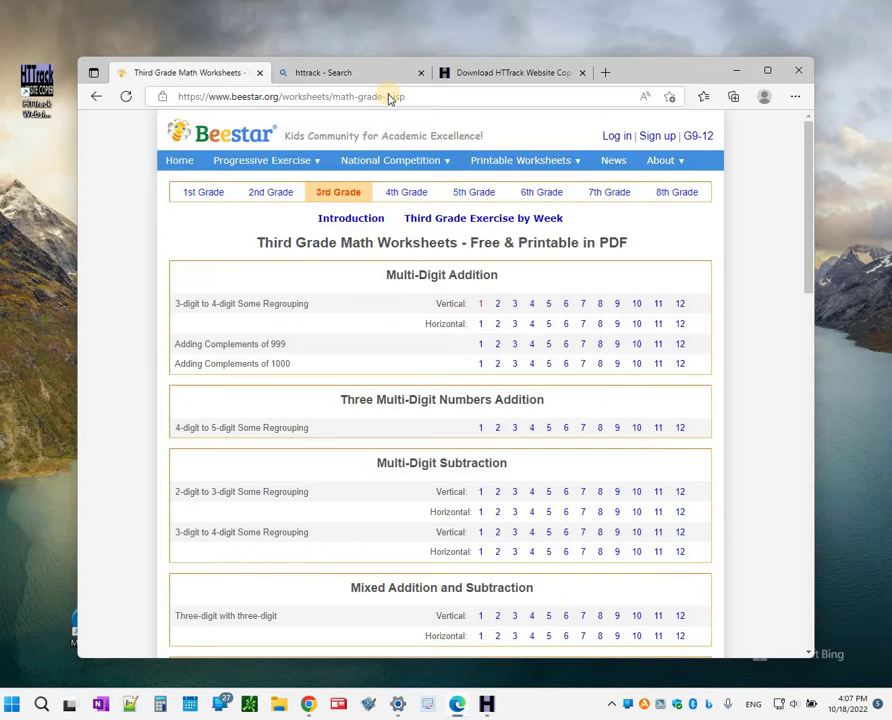
left_click(390, 98)
right_click(390, 98)
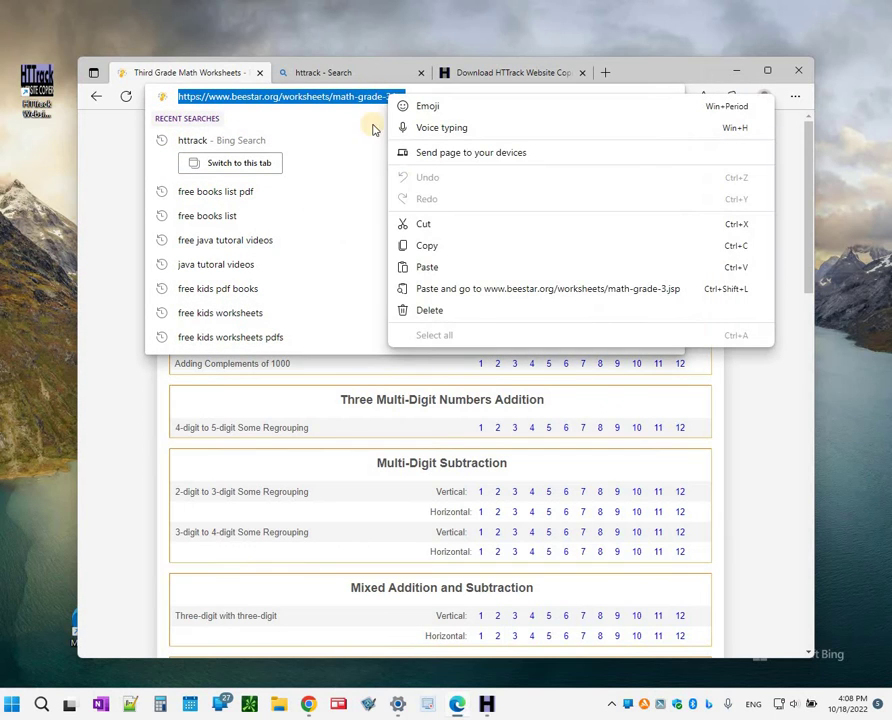
left_click(428, 246)
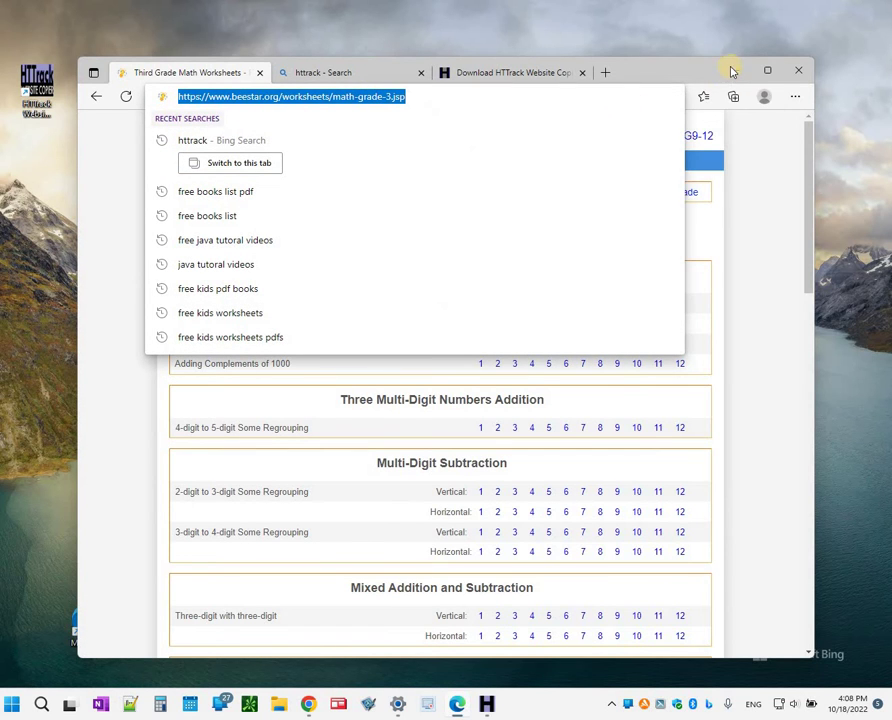
key("super+Down")
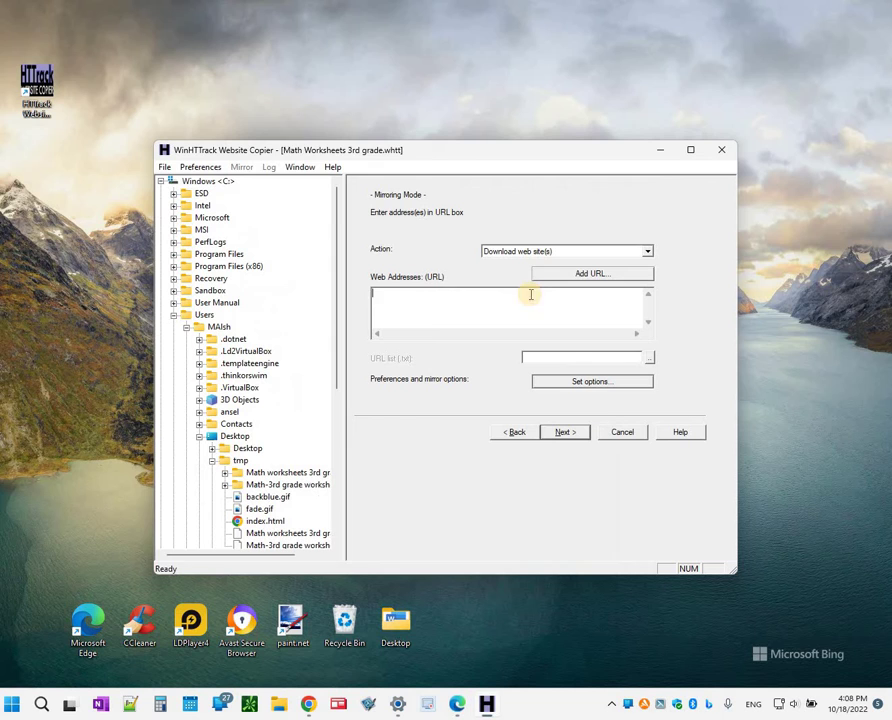
left_click(591, 274)
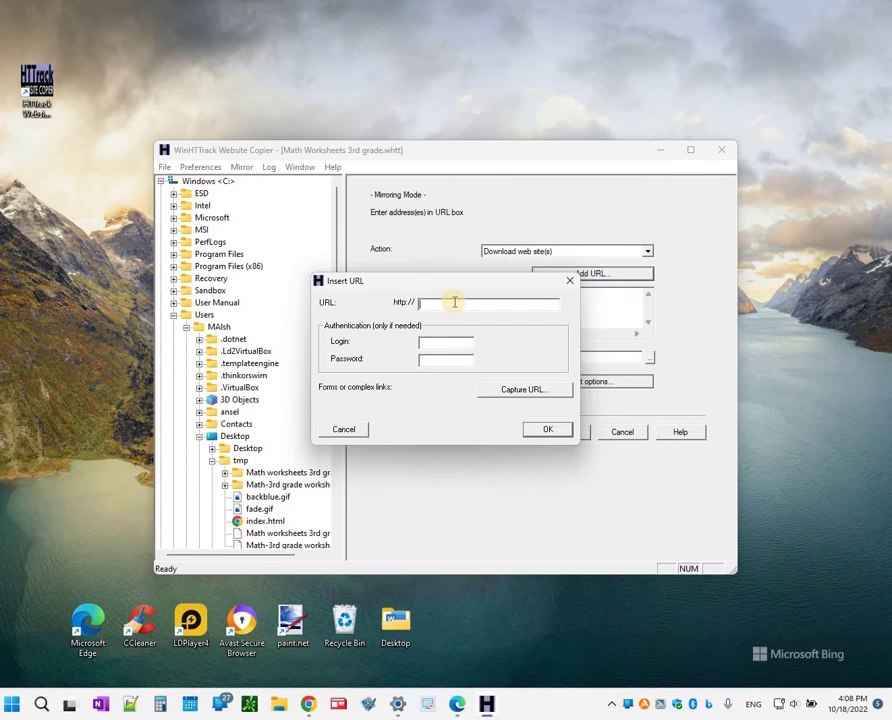
key("ctrl+v")
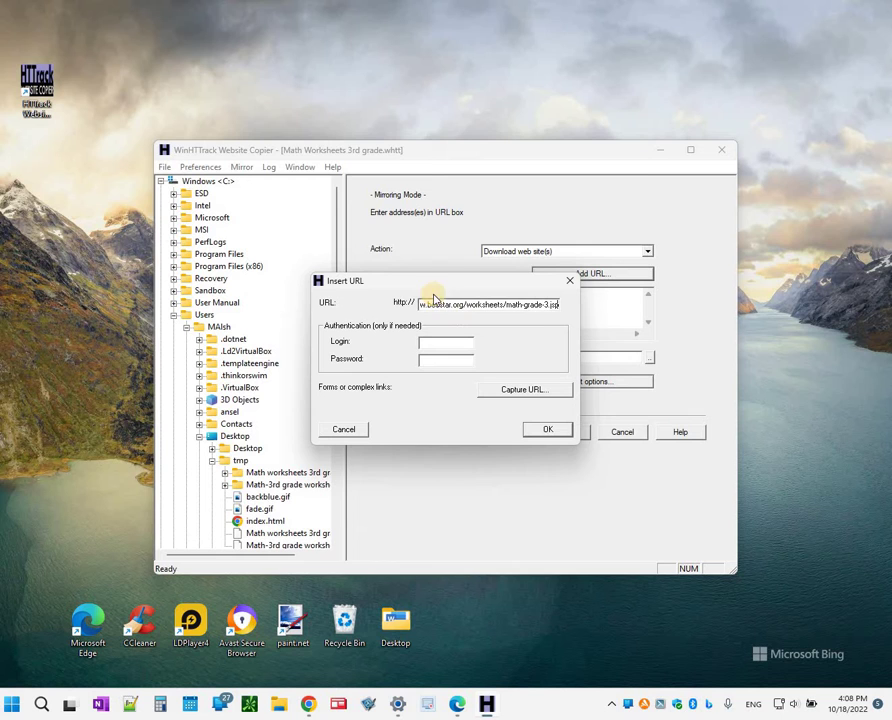
left_click(548, 430)
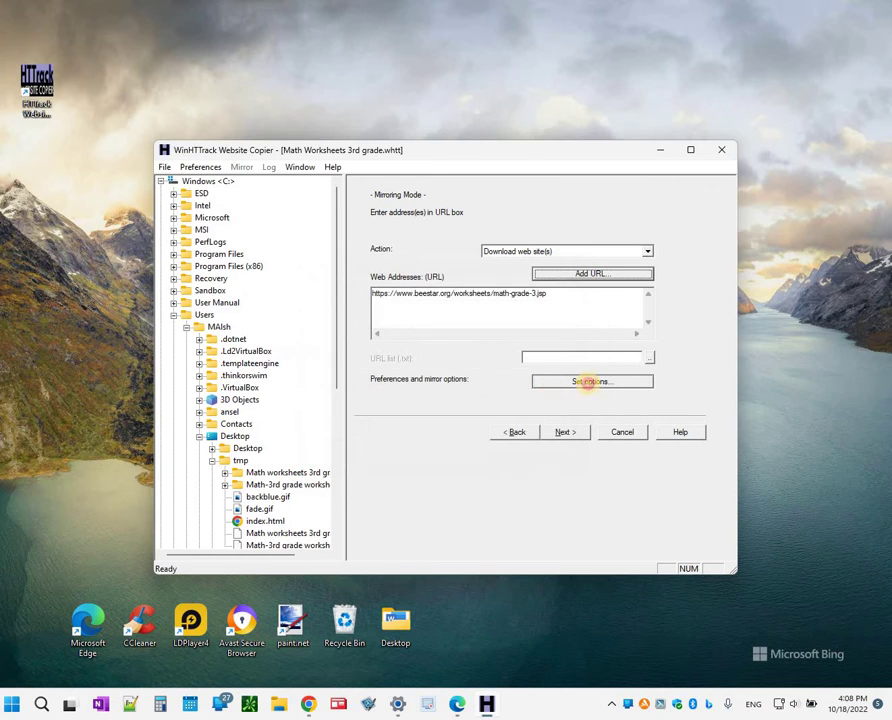
Add a scan rule to the mirror options that includes file names with the extension pdf.
left_click(540, 383)
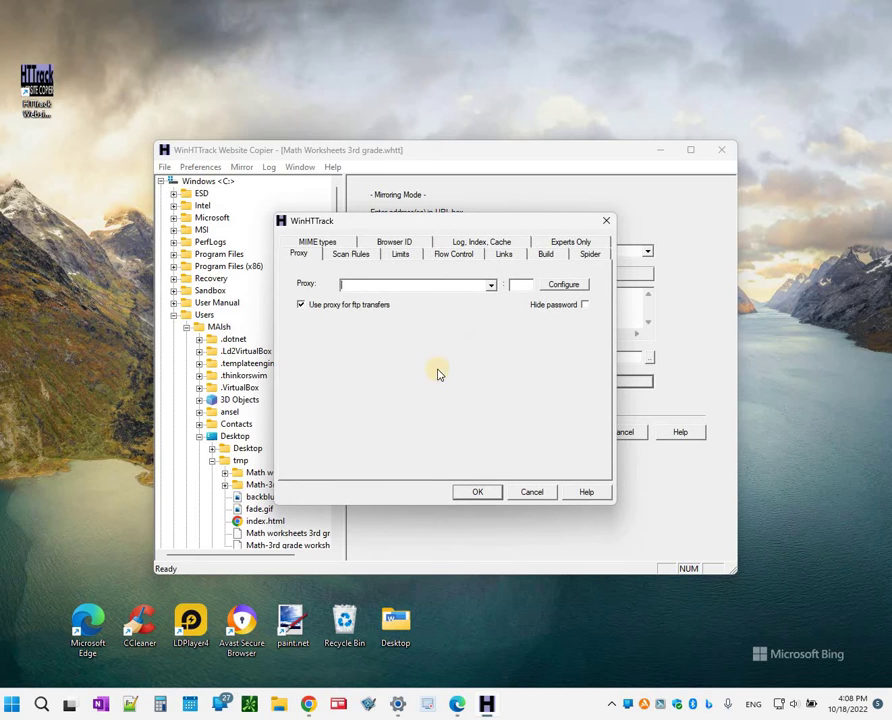
left_click(351, 254)
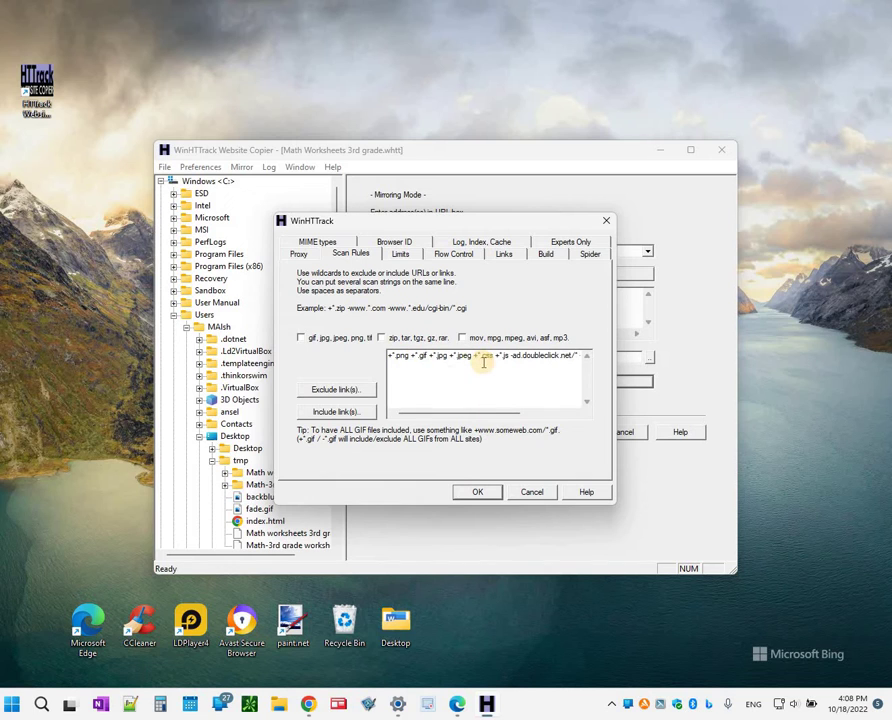
double_click(396, 357)
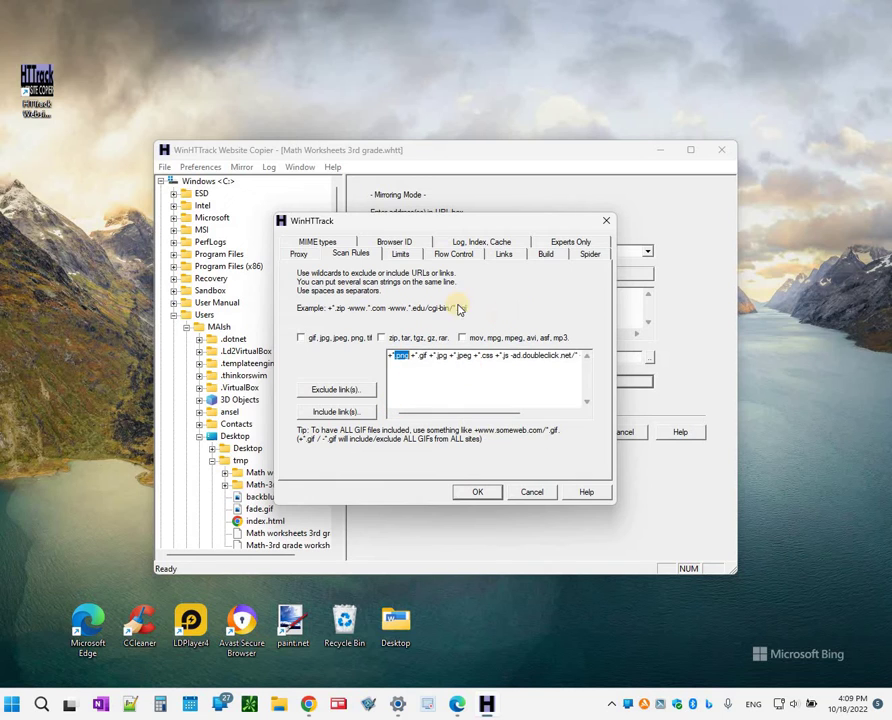
left_click(338, 416)
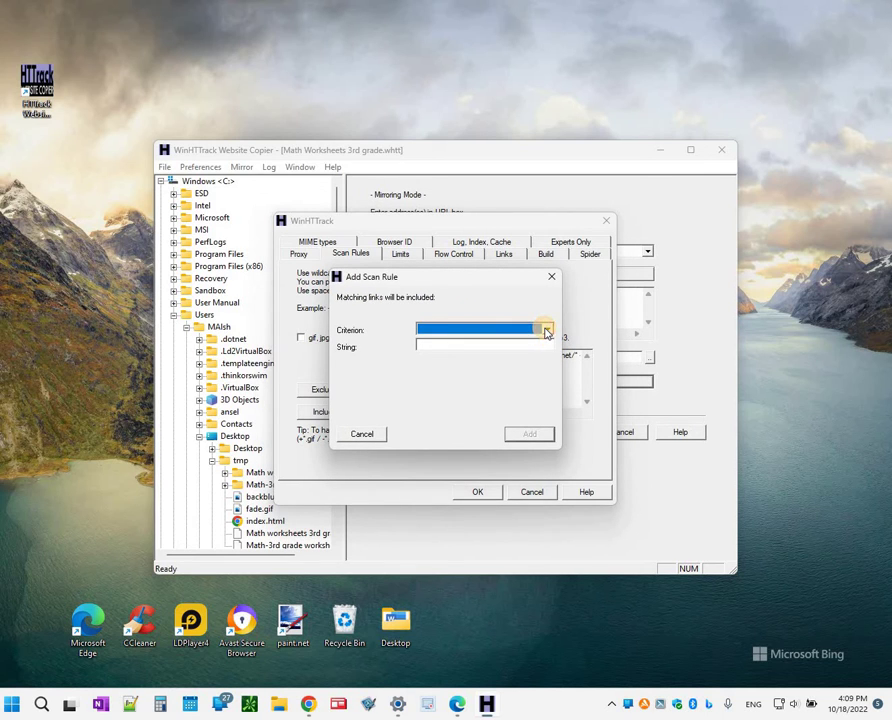
left_click(546, 332)
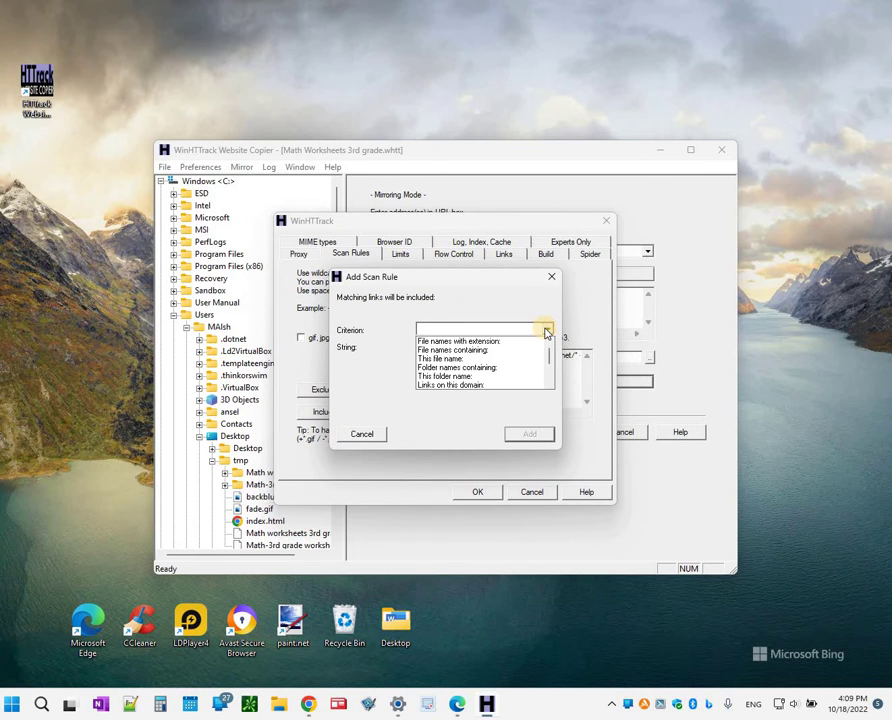
left_click(470, 342)
left_click(448, 347)
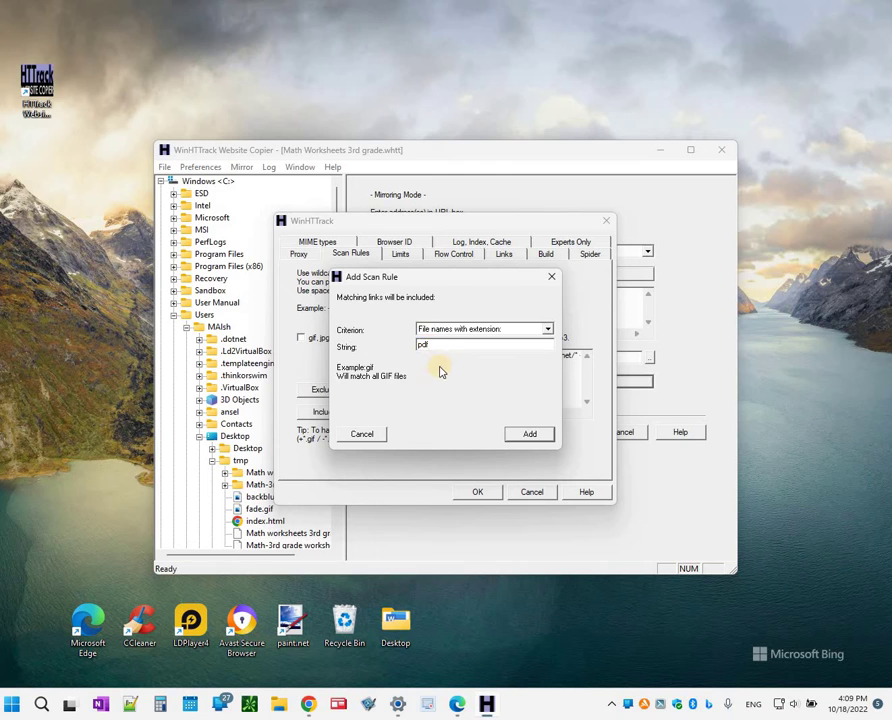
key("Return")
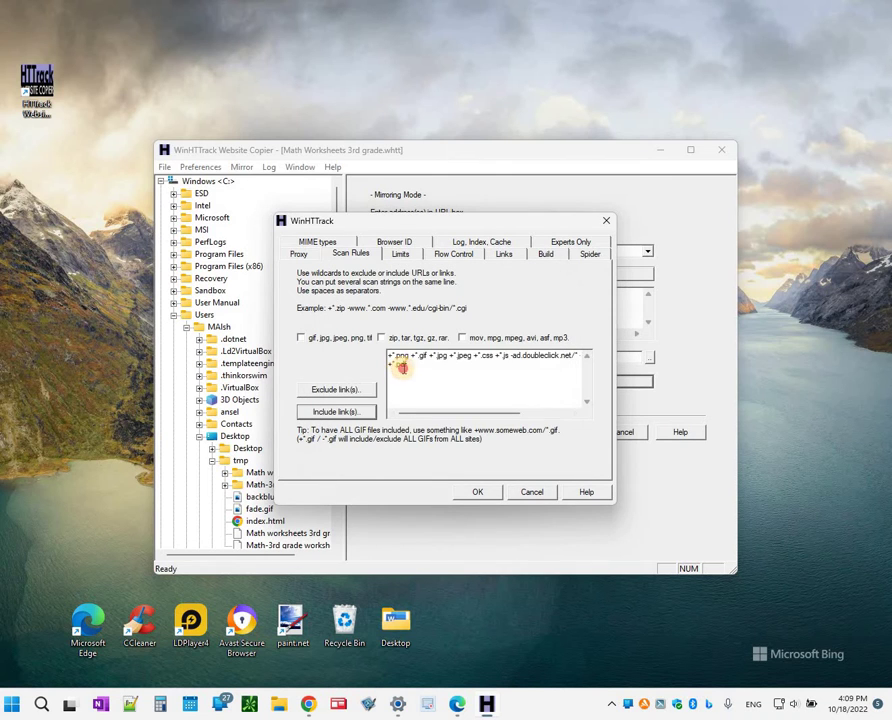
double_click(400, 364)
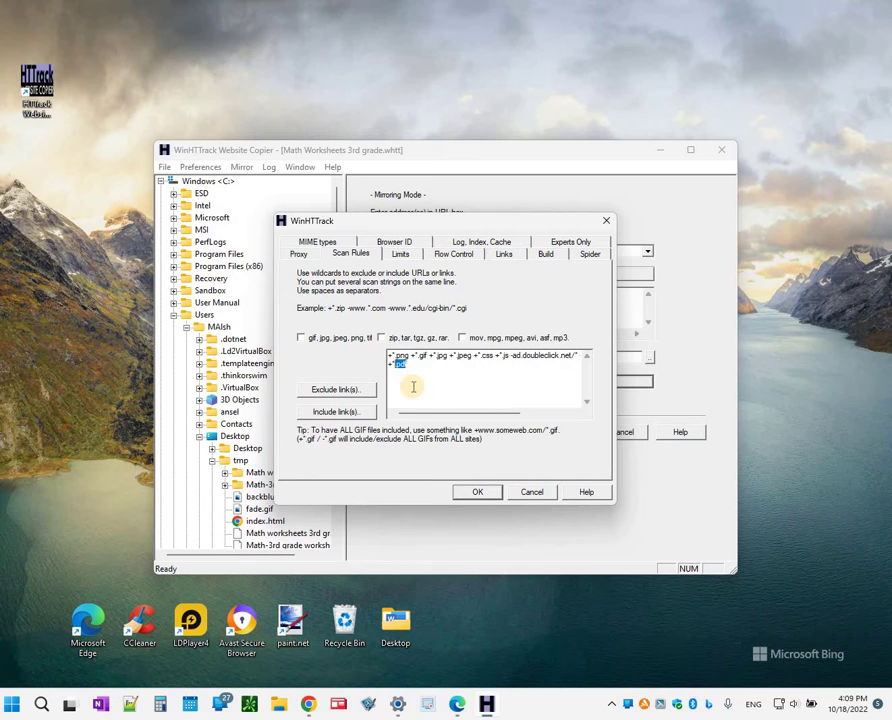
left_click(479, 492)
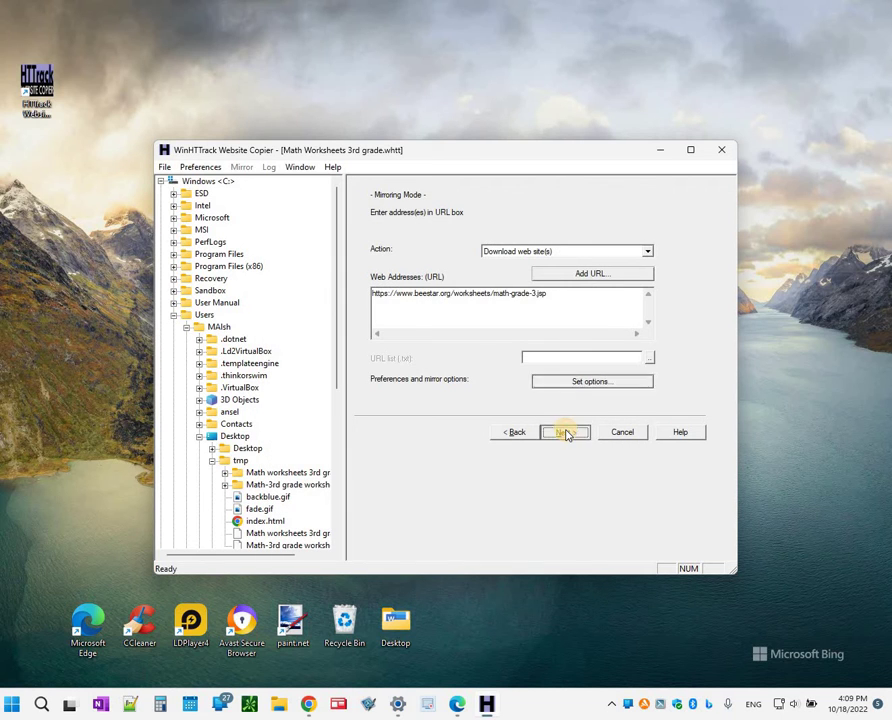
Complete the project setup and start mirroring the worksheet page.
left_click(566, 434)
left_click(566, 434)
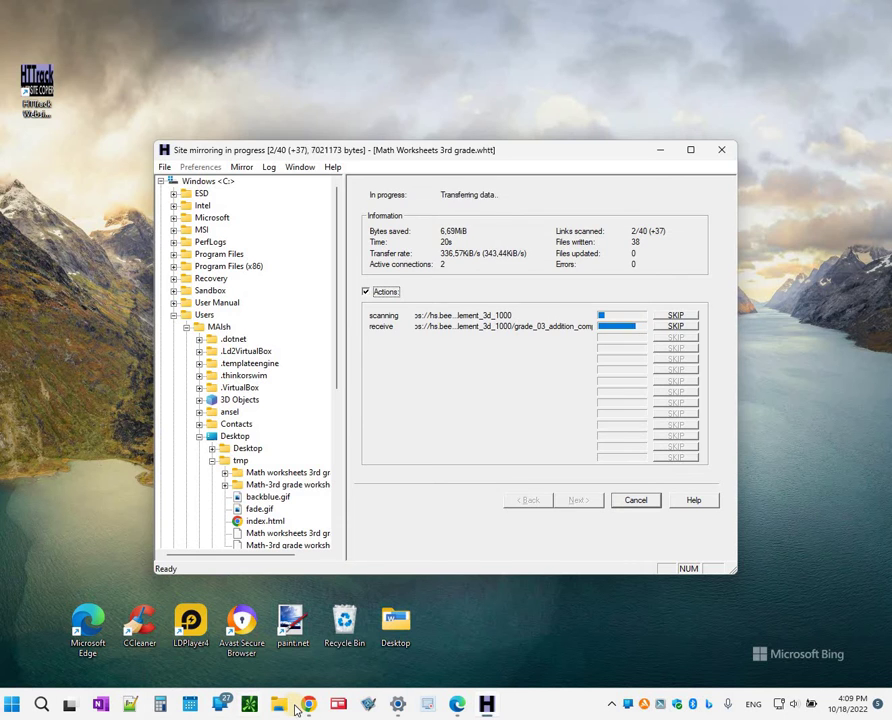
Look through the worksheet categories on the Beestar third grade page in Microsoft Edge while the mirroring runs.
key("alt+Tab")
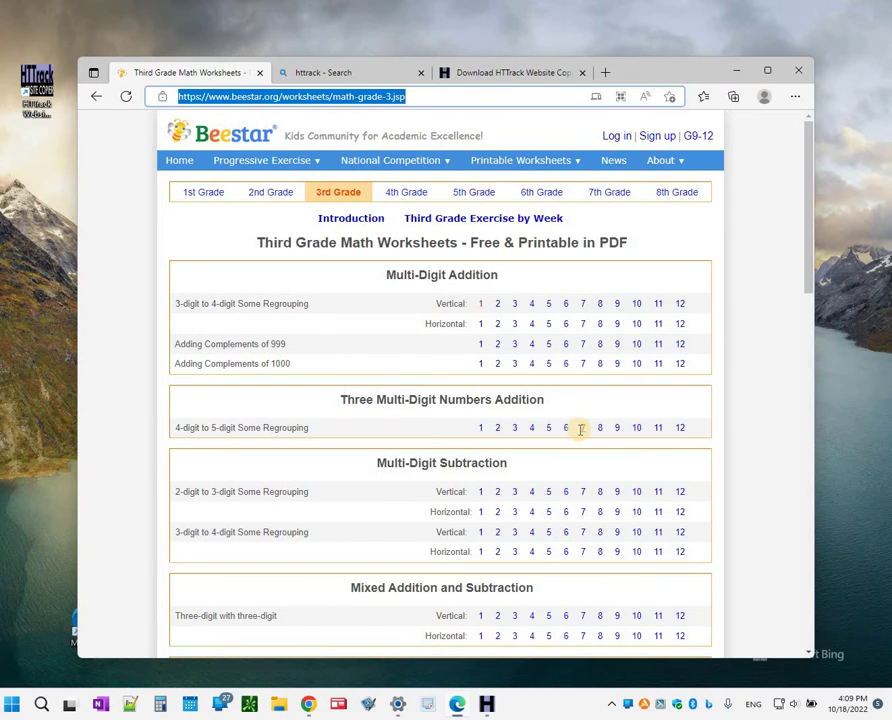
scroll(580, 430, "down", 10)
scroll(580, 430, "up", 1)
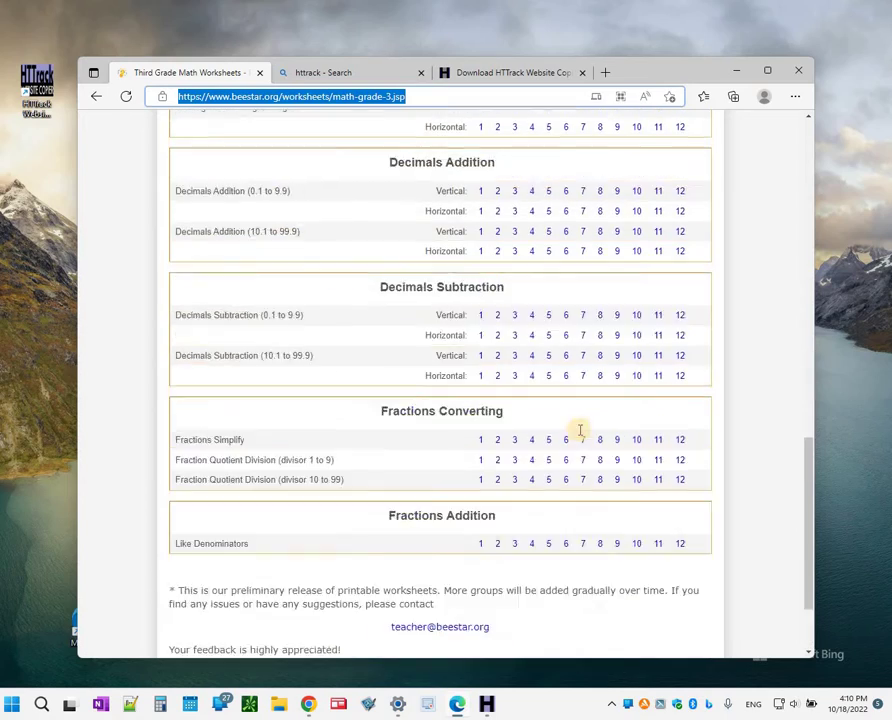
scroll(580, 430, "up", 10)
scroll(580, 430, "down", 6)
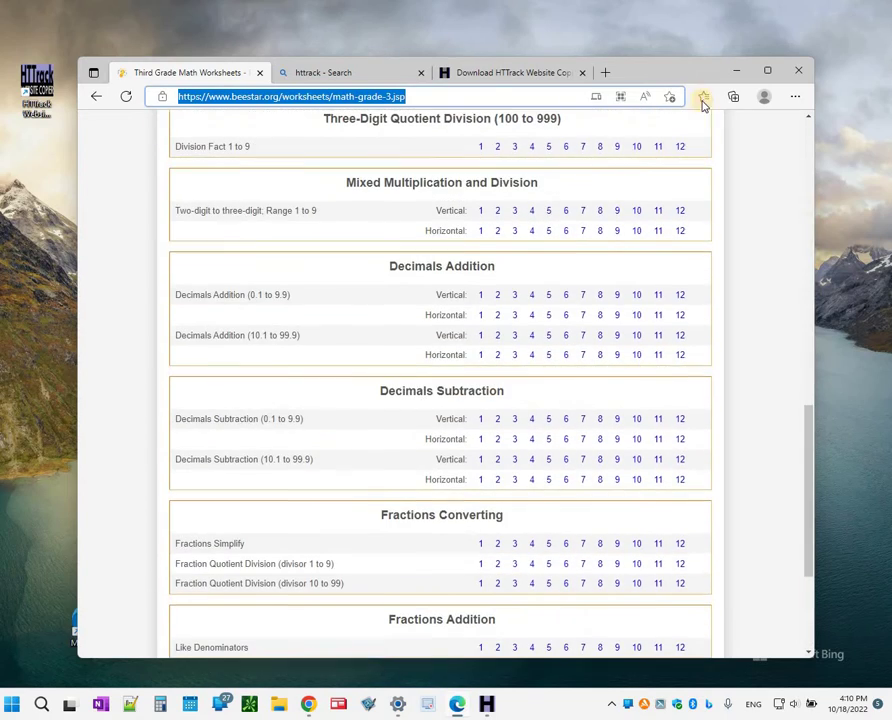
key("alt+Tab")
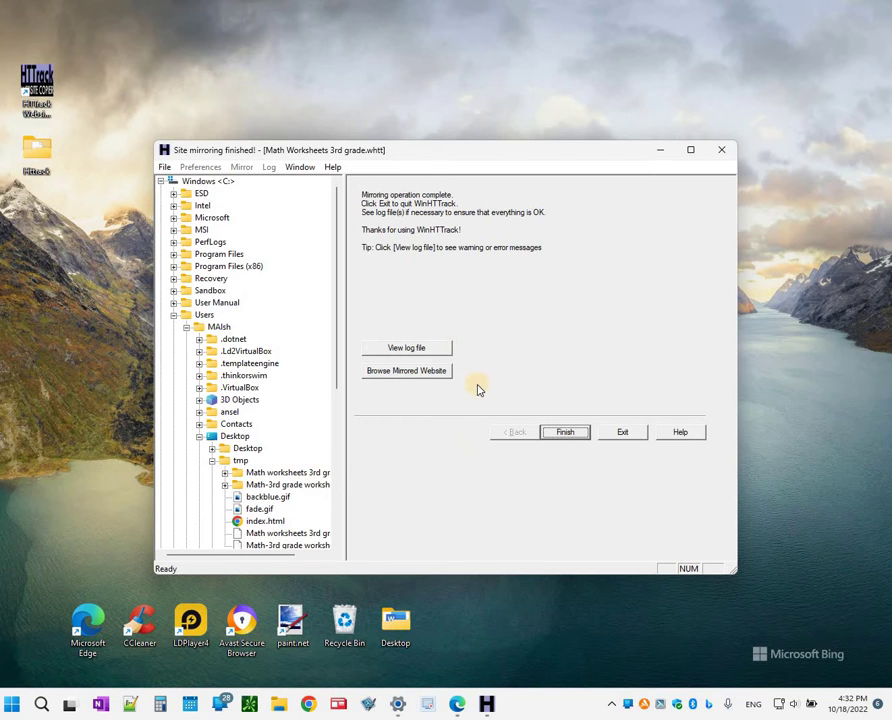
Finish the mirroring project and exit HTTrack Website Copier.
left_click(566, 432)
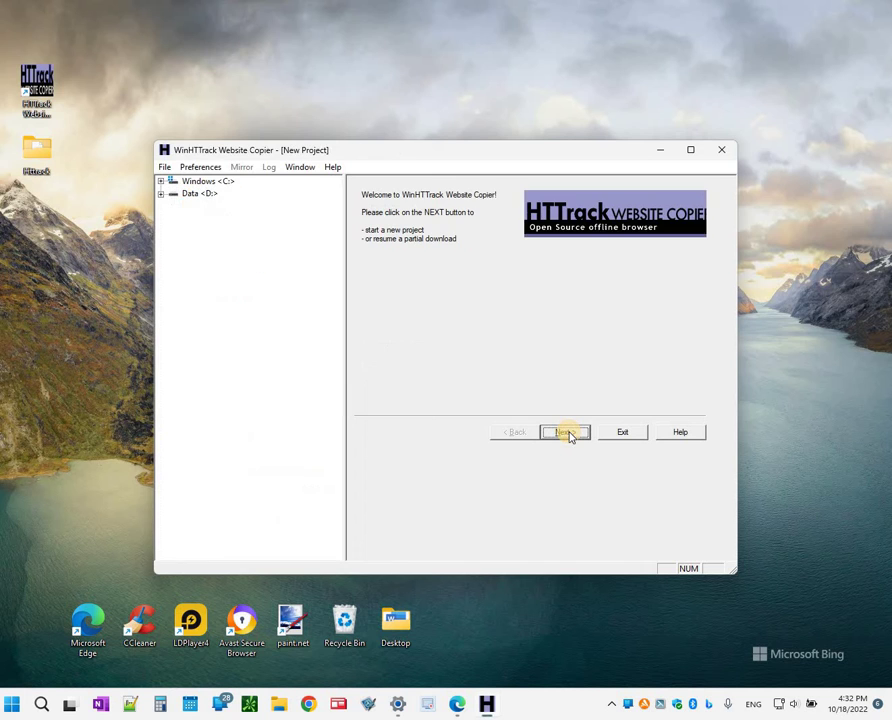
left_click(621, 432)
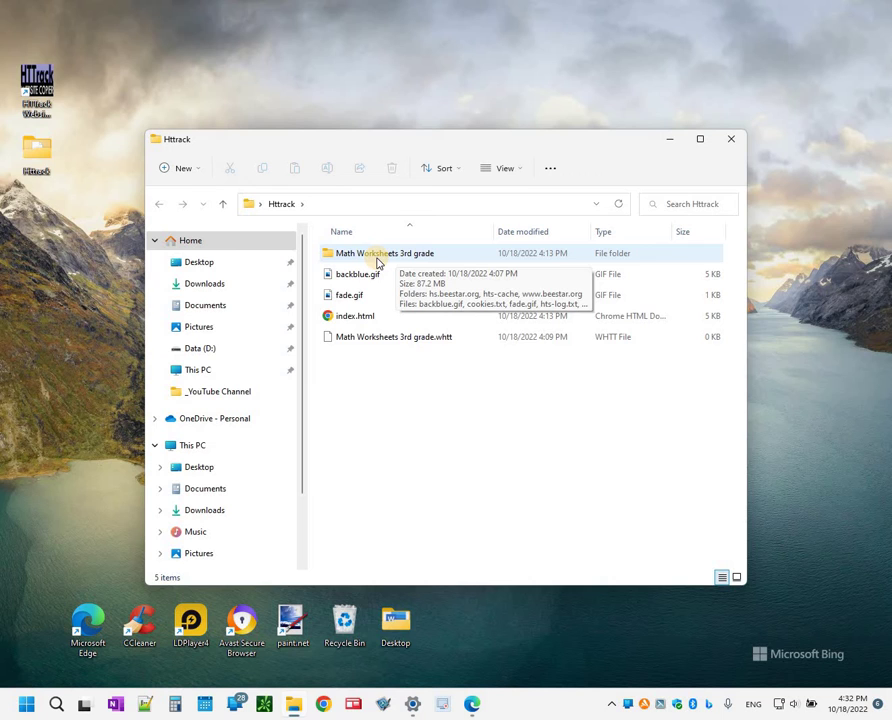
double_click(378, 257)
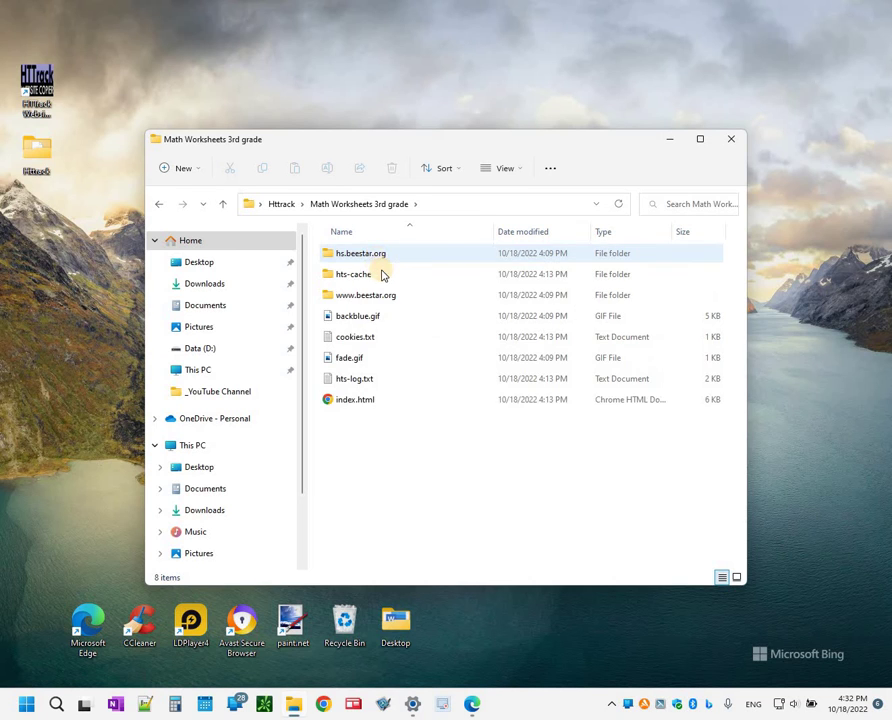
left_click(364, 289)
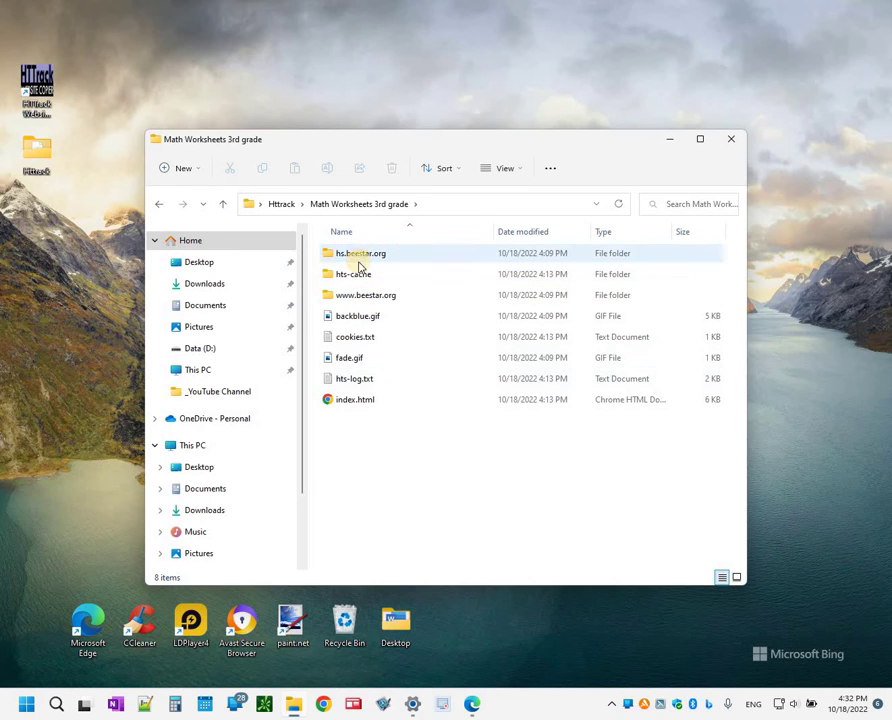
left_click(364, 256)
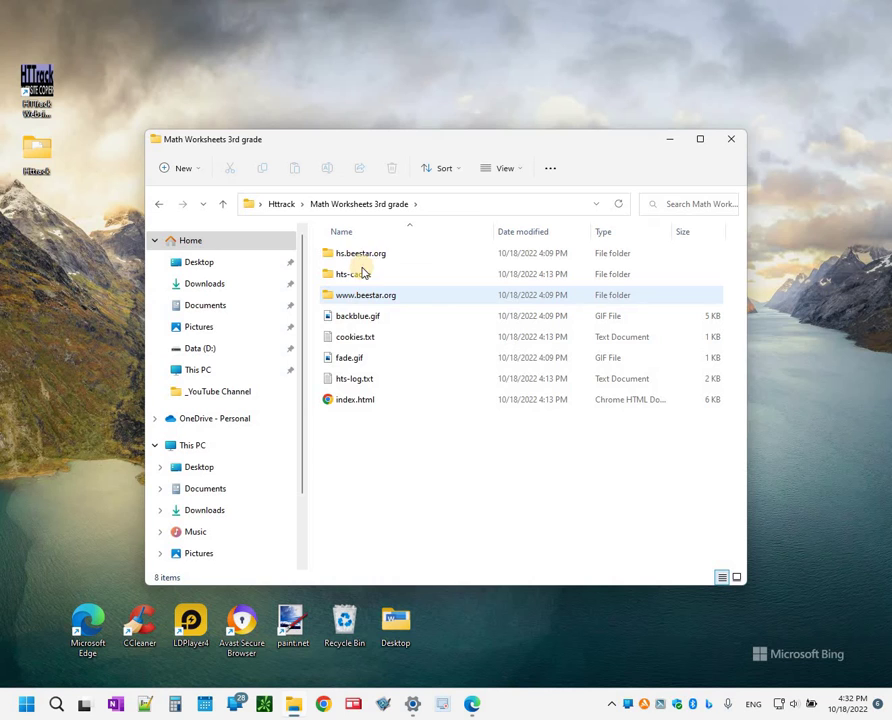
double_click(364, 294)
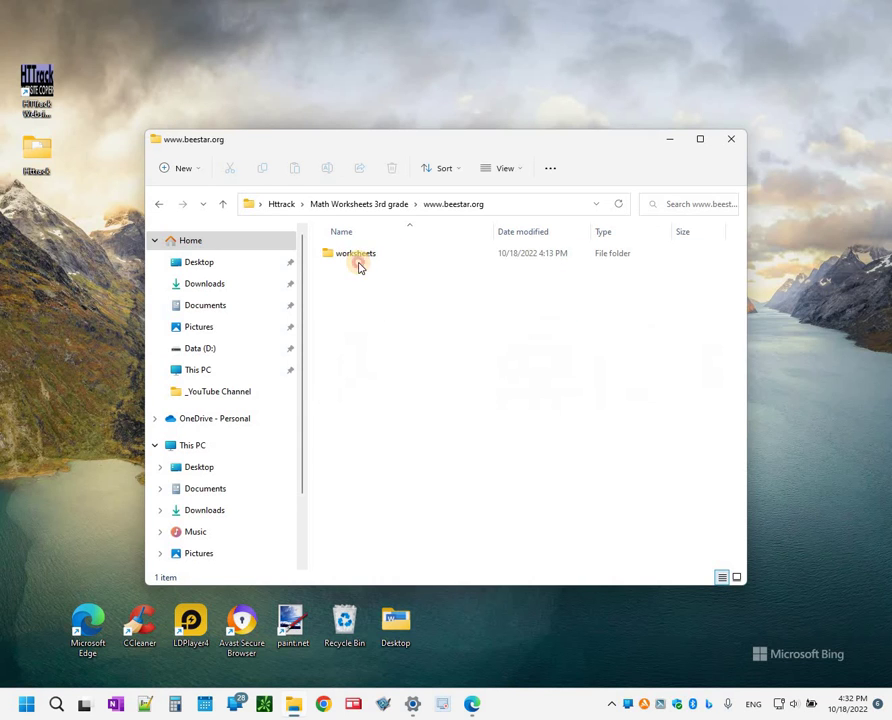
left_click(223, 205)
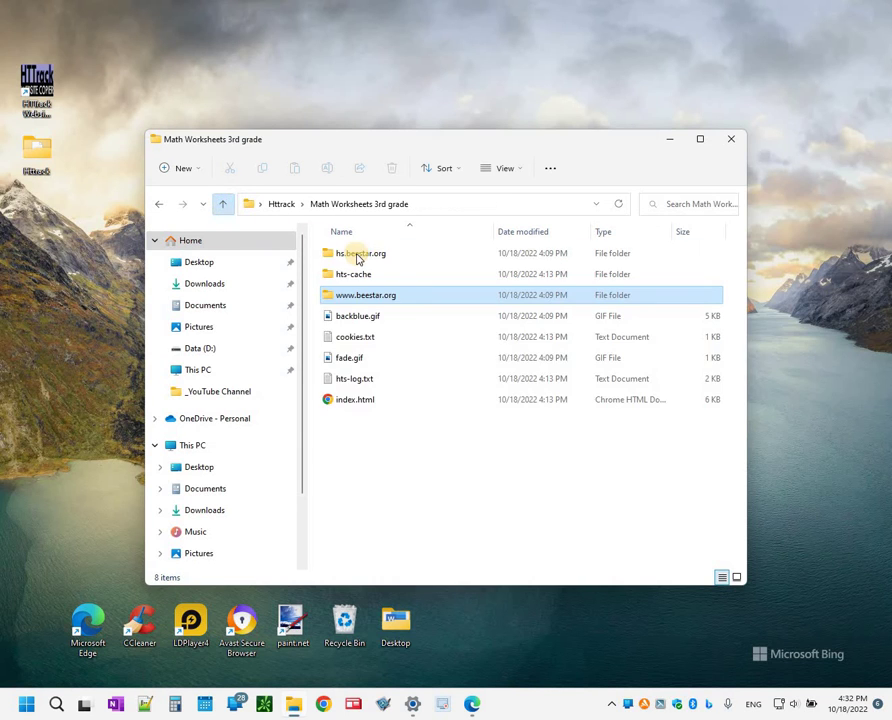
Open the grade_03 folder under hs.beestar.org > worksheets in the mirrored site.
double_click(362, 256)
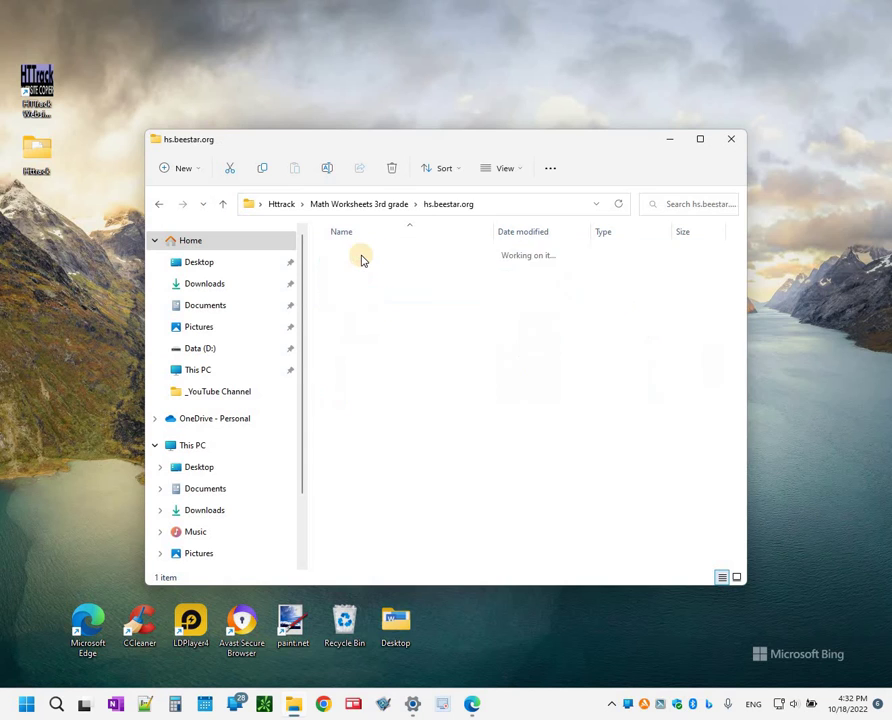
double_click(364, 256)
double_click(360, 256)
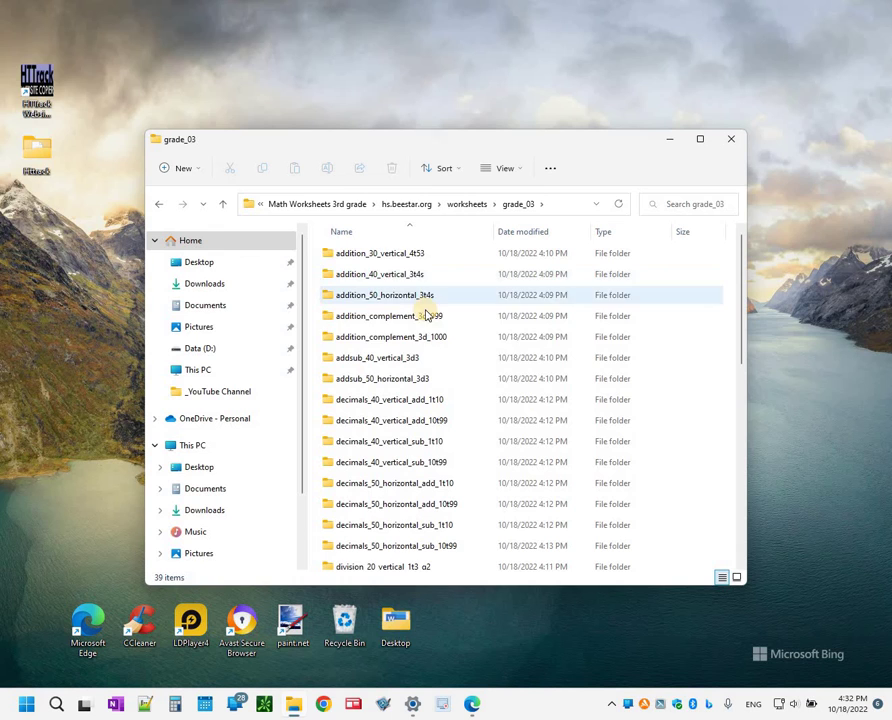
Check the PDF files in addition_30_vertical_4t53 and look through the other worksheet folders in grade_03.
left_click(387, 259)
double_click(392, 262)
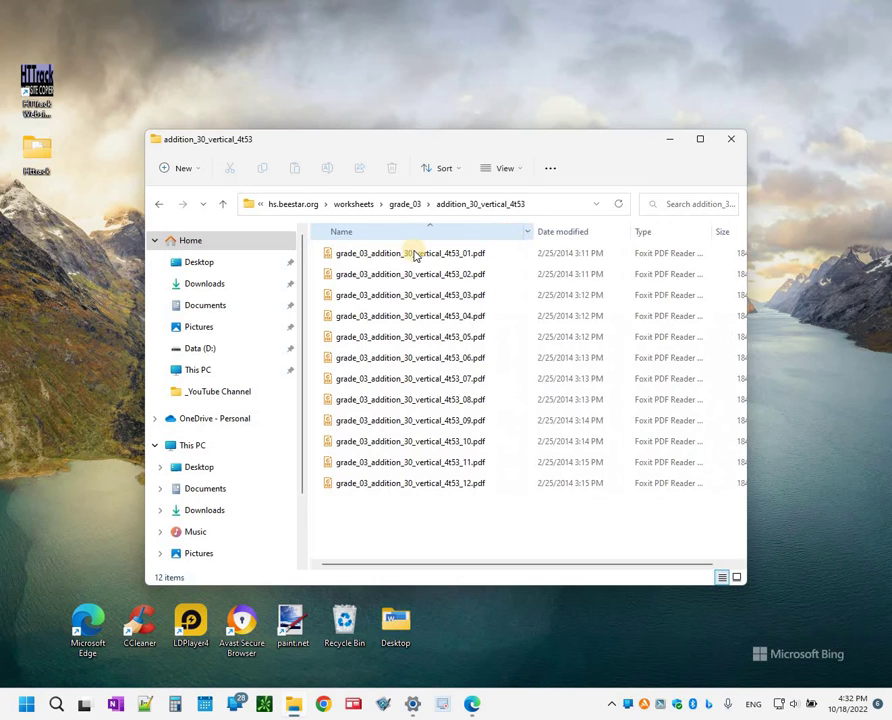
key("alt+Up")
scroll(401, 408, "down", 4)
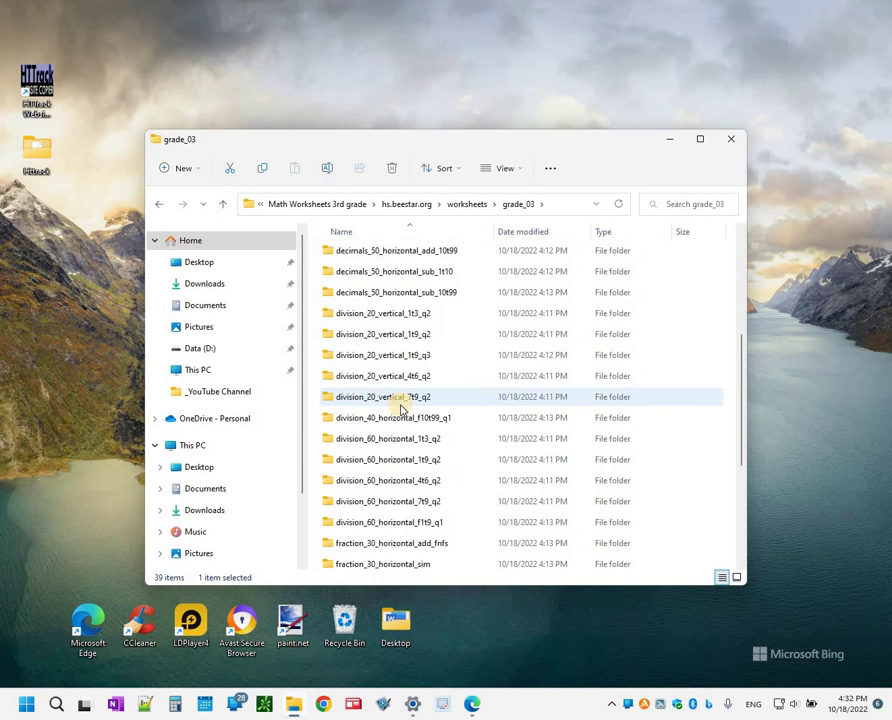
scroll(401, 408, "up", 4)
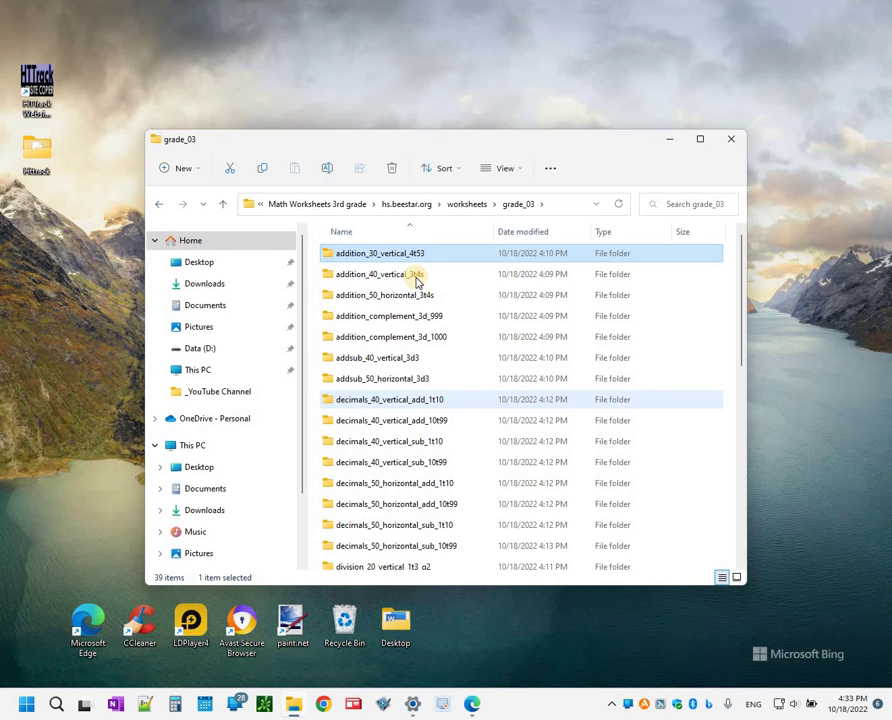
Search the grade_03 folder for "pdf" and look through the worksheet files and their total count.
left_click(674, 204)
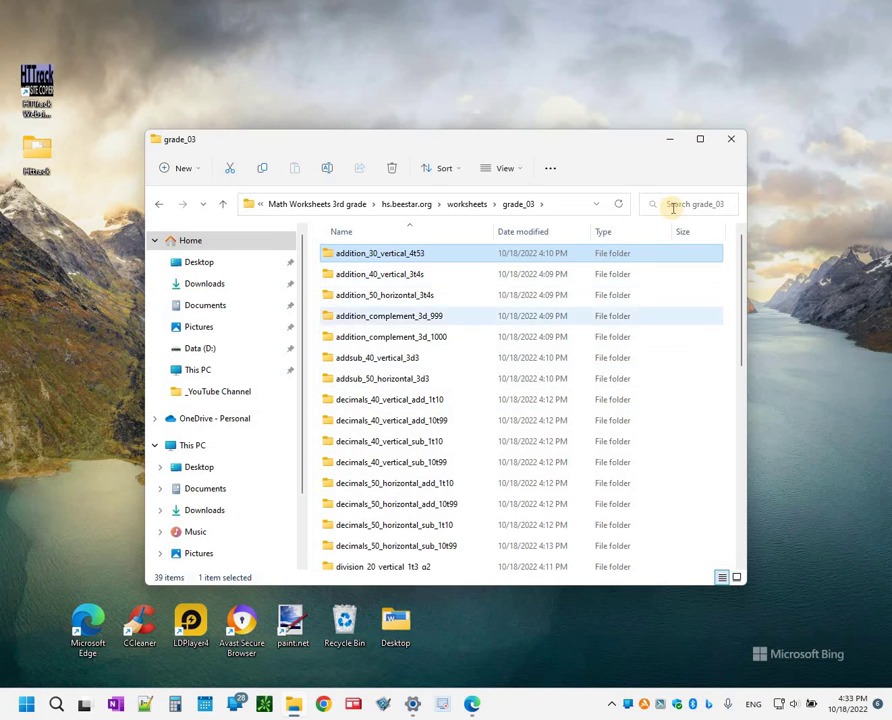
type("pdf")
key("Return")
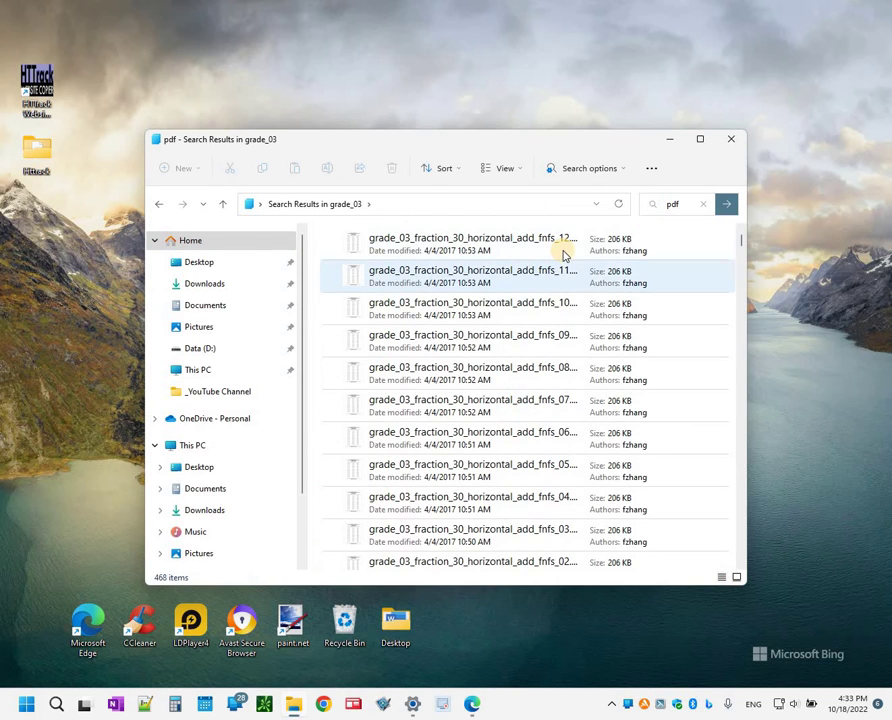
scroll(565, 256, "down", 15)
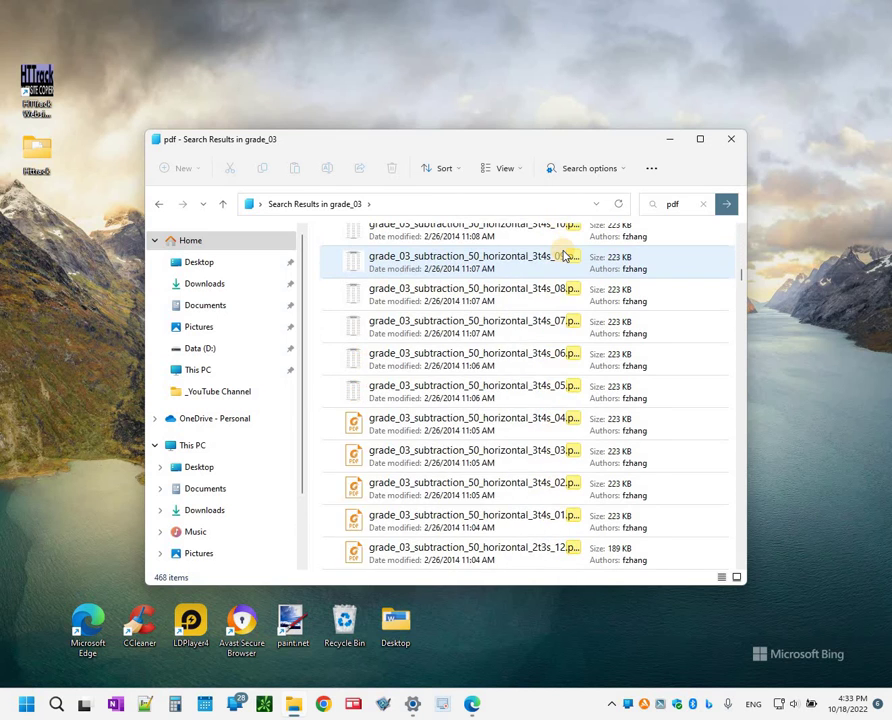
scroll(565, 256, "down", 15)
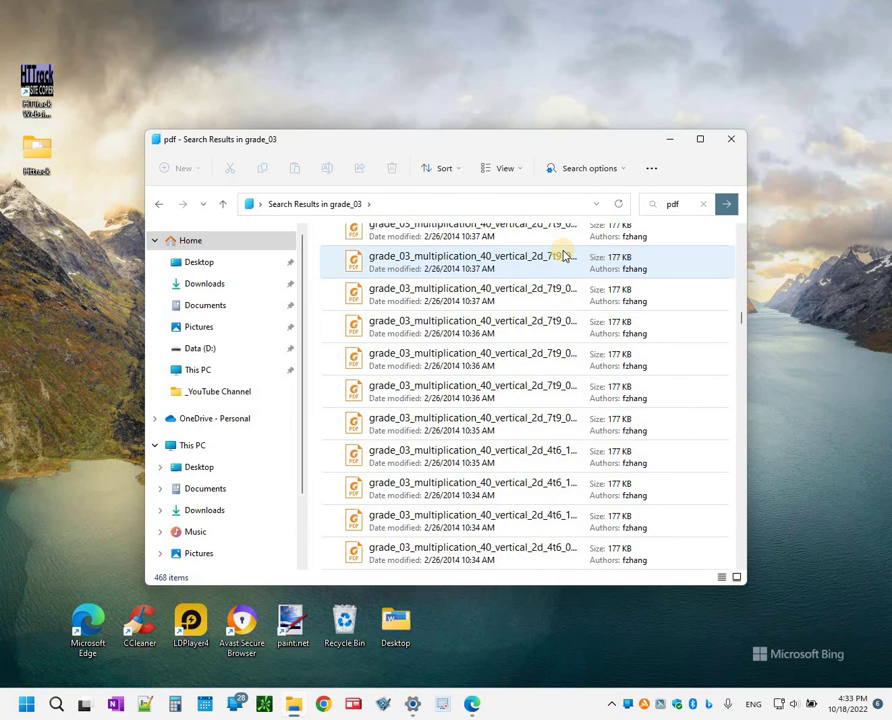
scroll(570, 364, "up", 10)
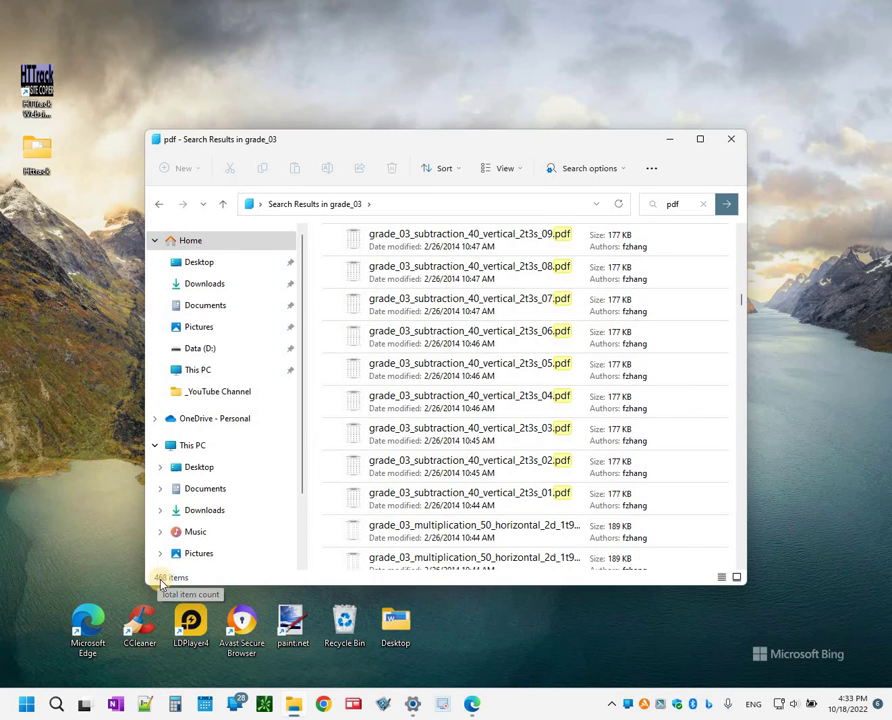
Reopen the Httrack folder from the Desktop and view the properties of its Math Worksheets 3rd grade folder.
key("super+d")
double_click(37, 150)
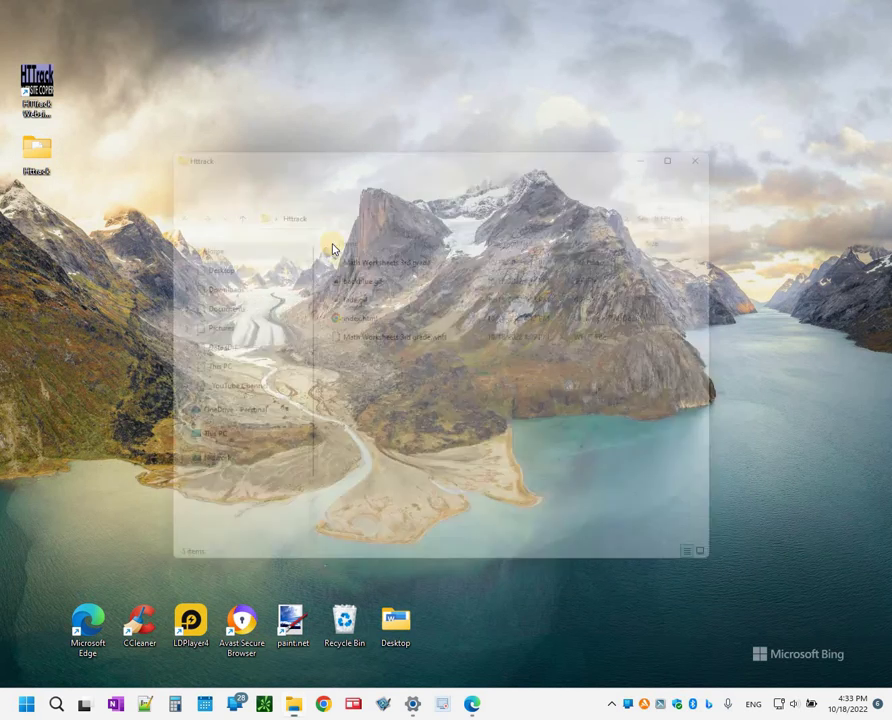
right_click(368, 254)
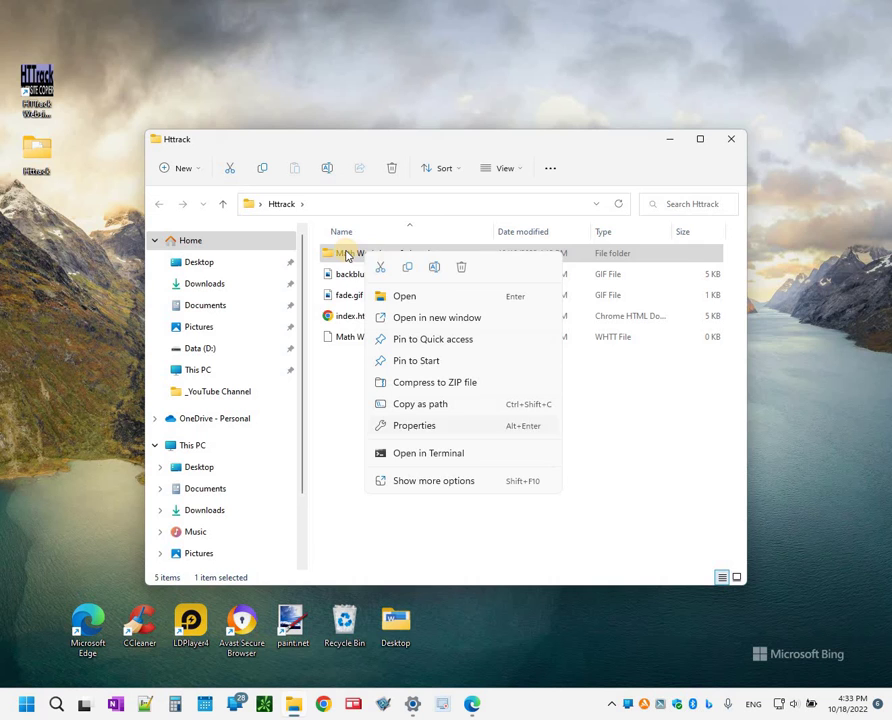
left_click(410, 426)
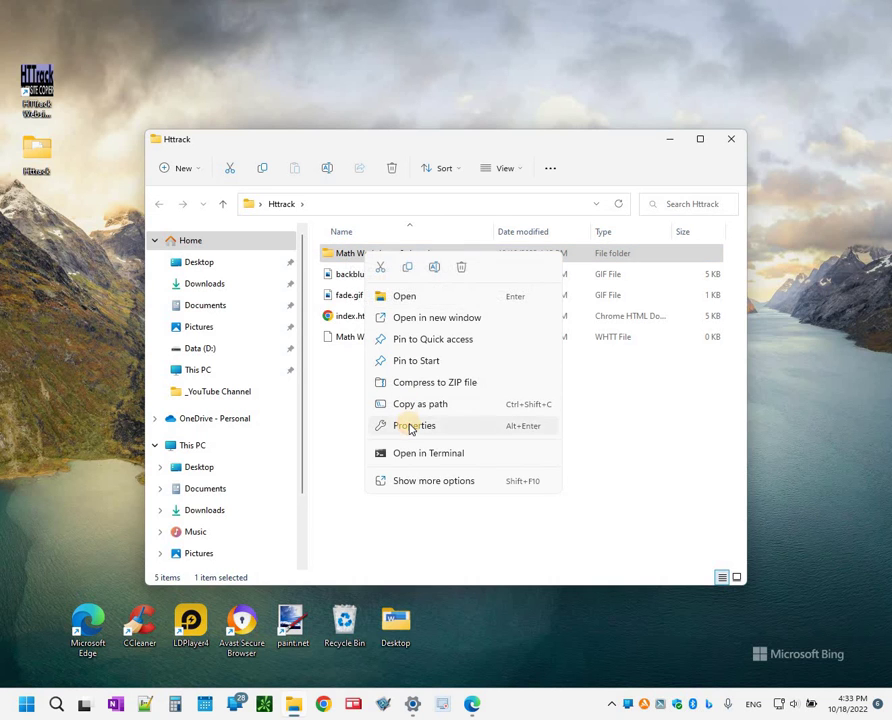